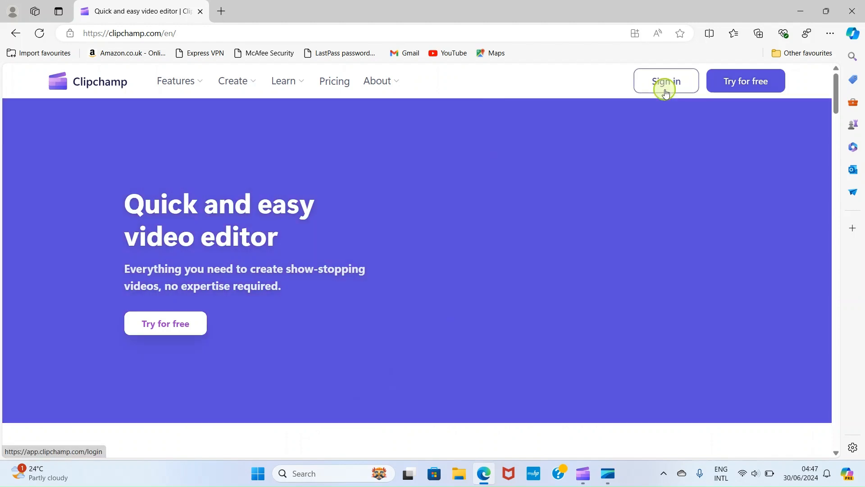
Step: Sign in to Clipchamp and create a new video project from scratch, naming it TEXT2
left_click(673, 83)
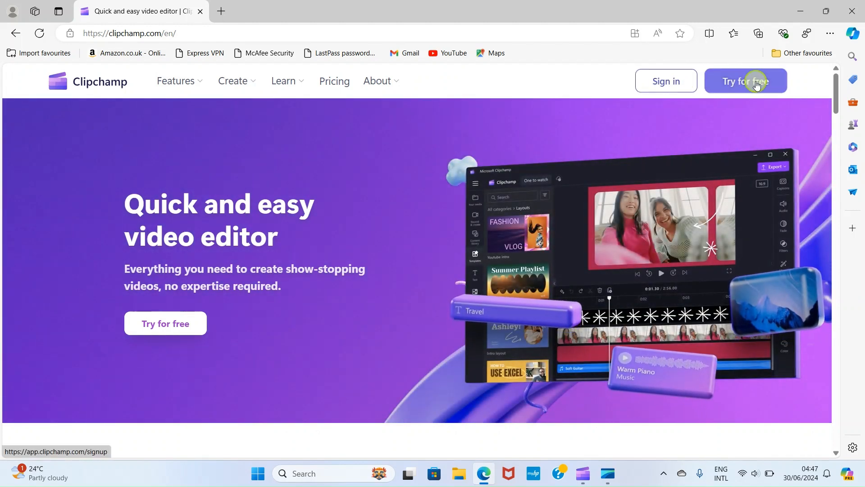
left_click(662, 84)
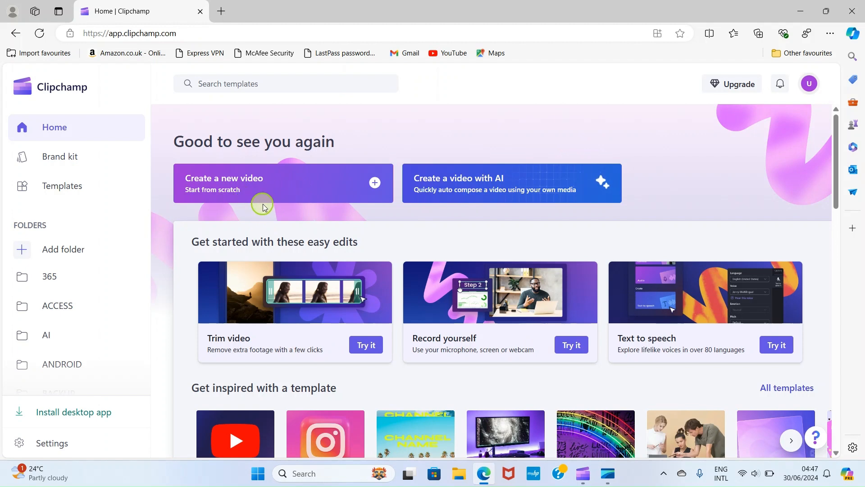
left_click(245, 187)
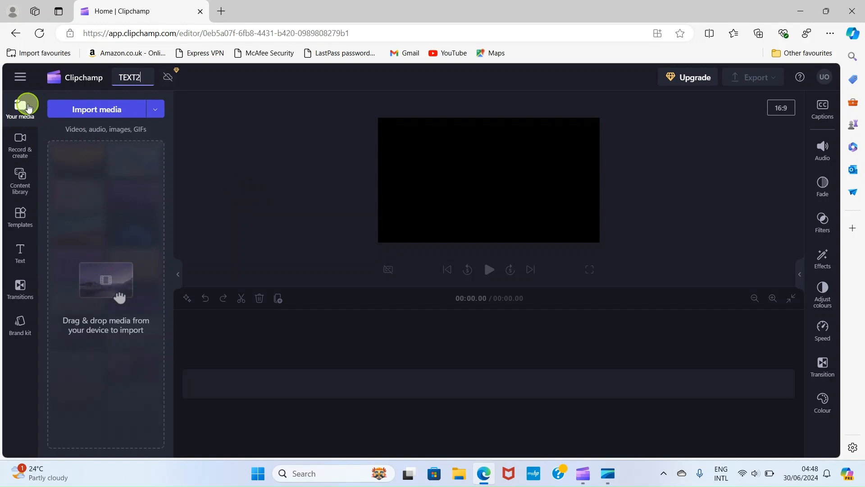
Step: Import the FILESTYPESSAMPLE video from the Downloads folder into the project's media
left_click(89, 114)
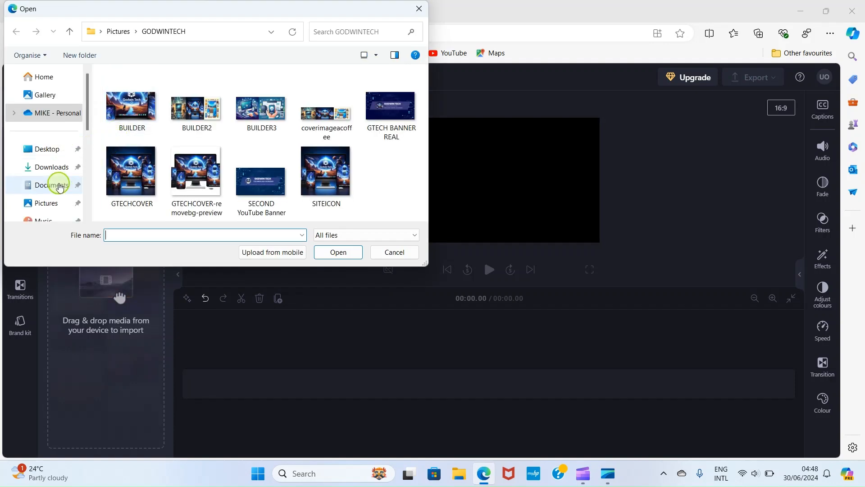
left_click(50, 165)
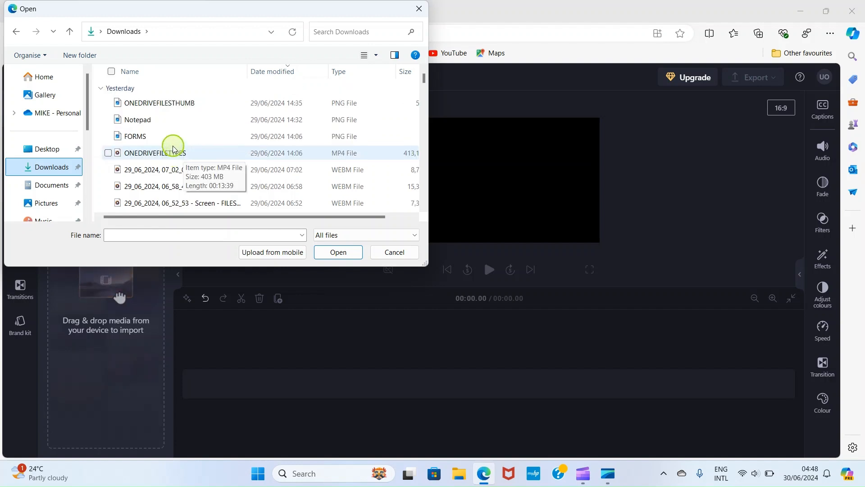
scroll(152, 188, "down", 5)
left_click(151, 188)
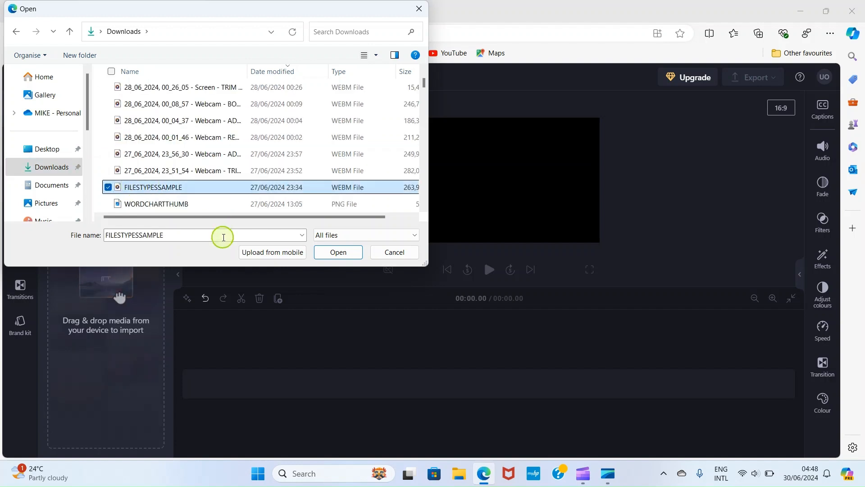
left_click(330, 253)
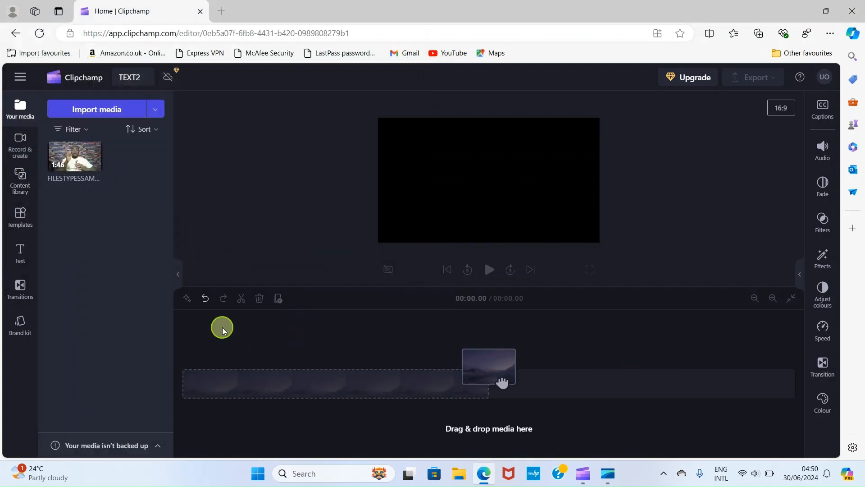
Step: Place the FILESTYPESSAMPLE clip at the start of the timeline and preview its first five seconds or so
left_click_drag(65, 164, 180, 382)
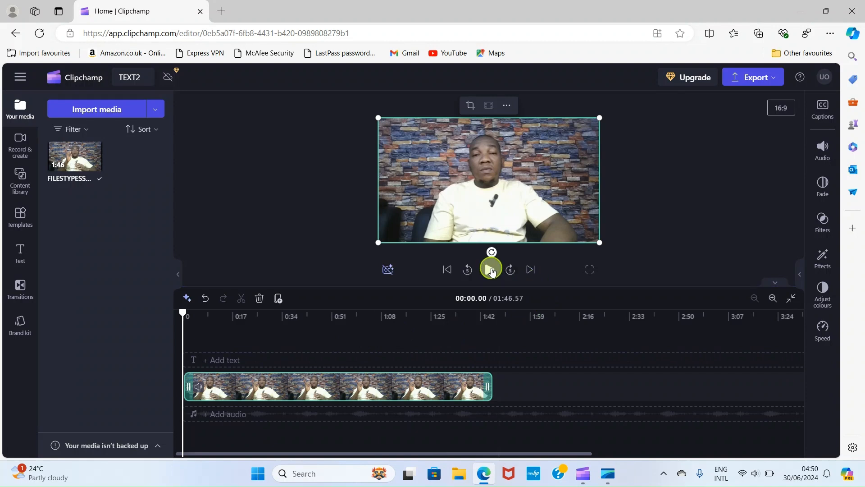
left_click(491, 269)
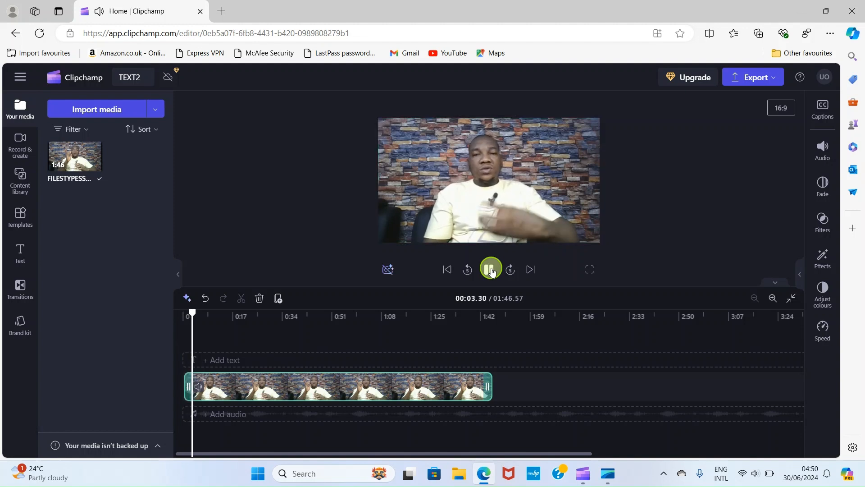
left_click(490, 270)
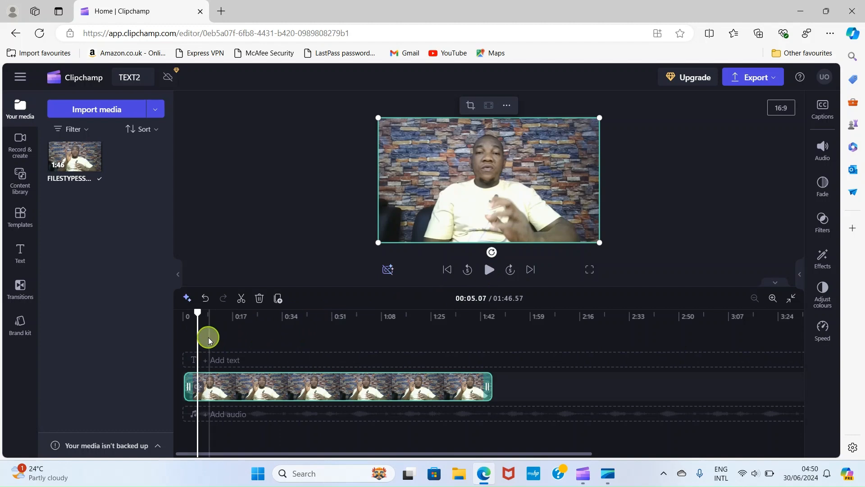
Step: Add a plain text item above the video clip at about 4 seconds and select it on the timeline
left_click(19, 251)
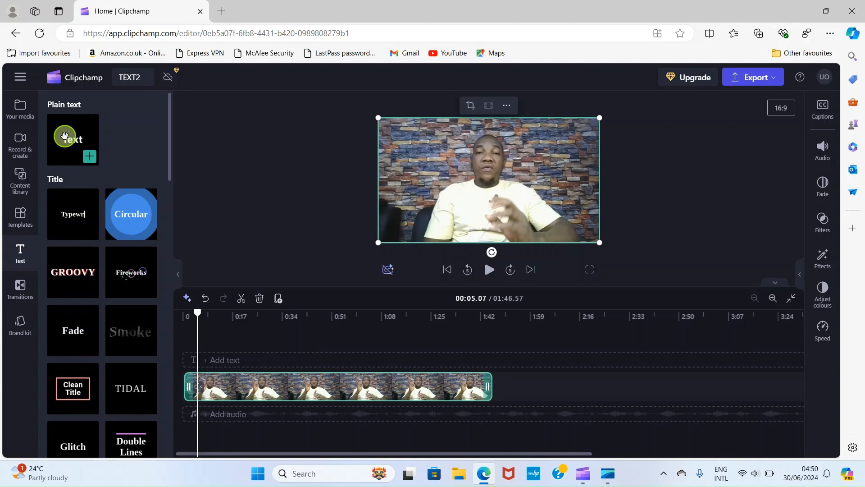
left_click_drag(65, 136, 193, 334)
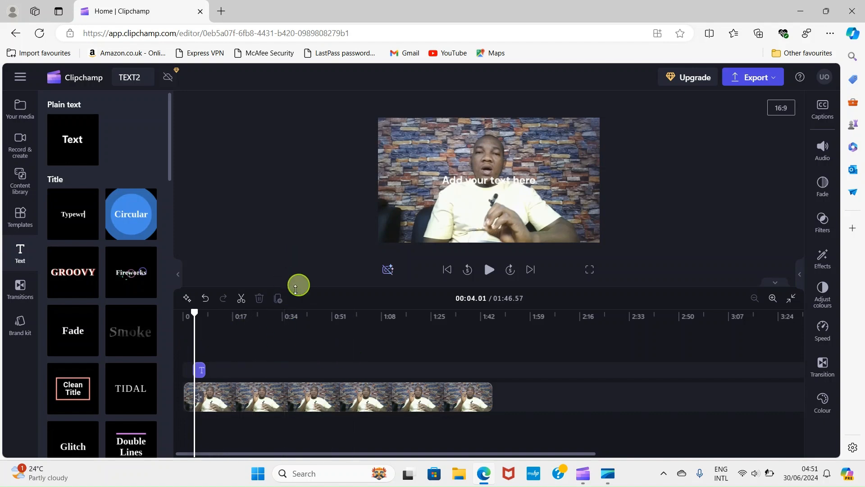
left_click(201, 371)
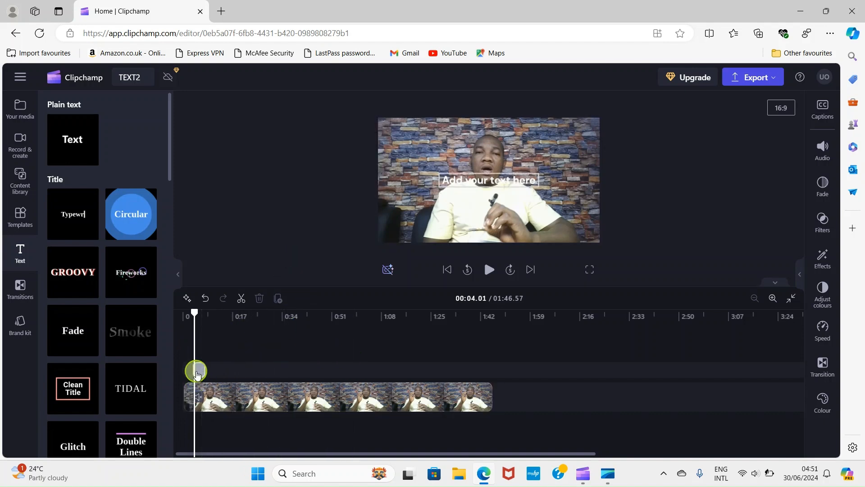
left_click(201, 376)
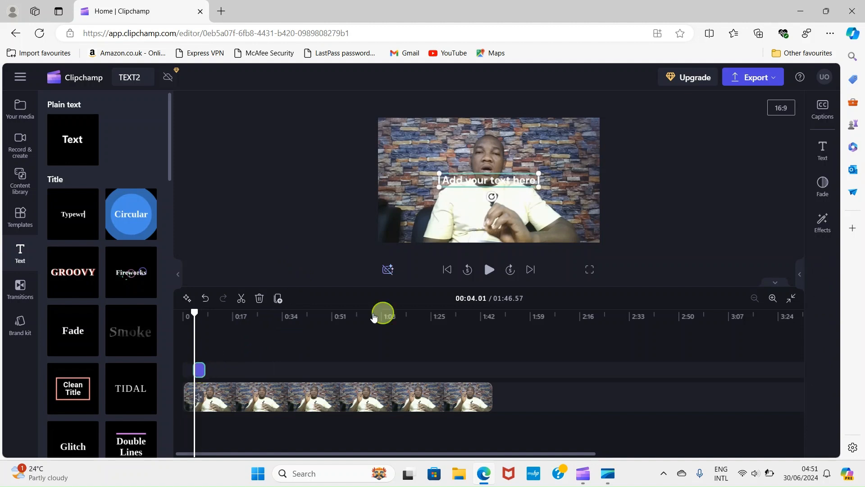
Step: Replace the placeholder wording of the text overlay with "NUMBER 1"
double_click(484, 179)
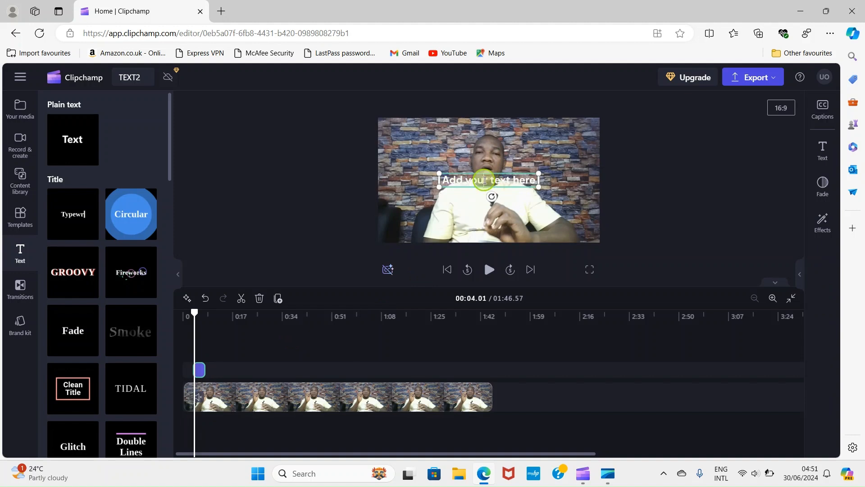
triple_click(485, 180)
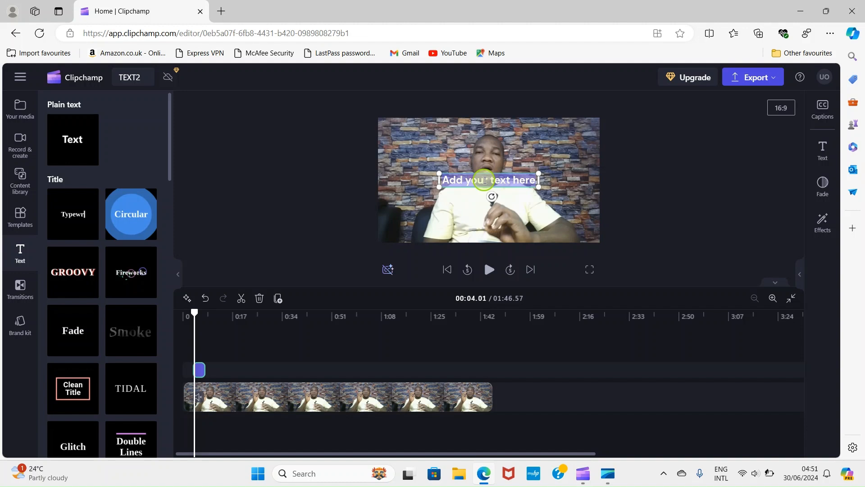
type("N")
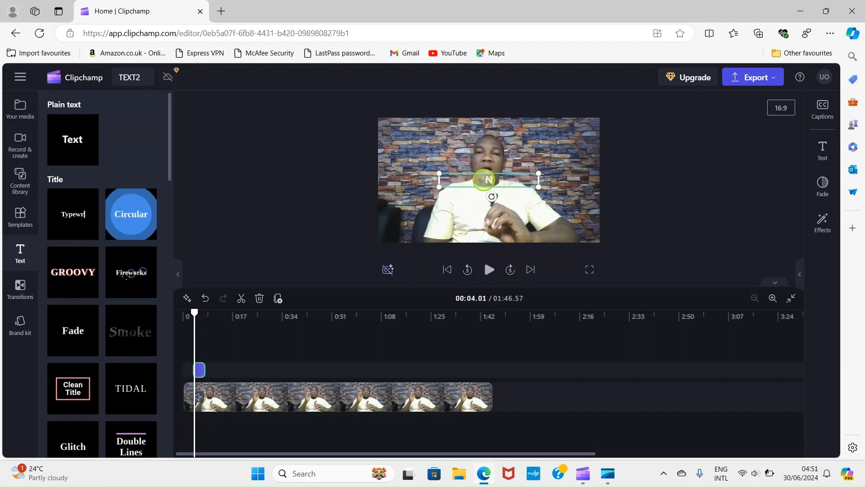
type("UMBER 1")
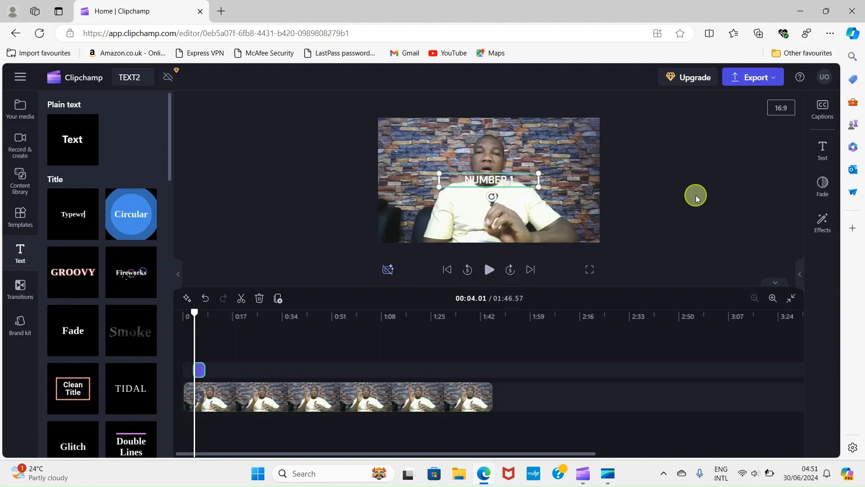
Step: Change the colour of the NUMBER 1 text to black (#000000)
left_click(508, 151)
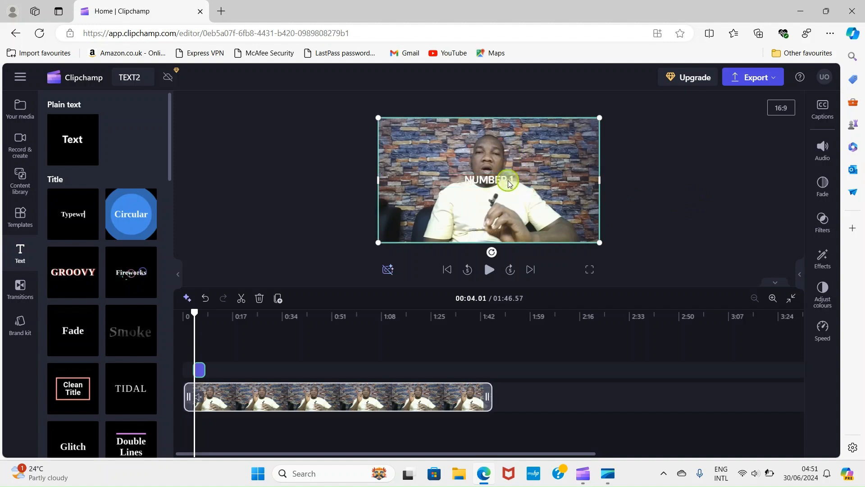
left_click(494, 181)
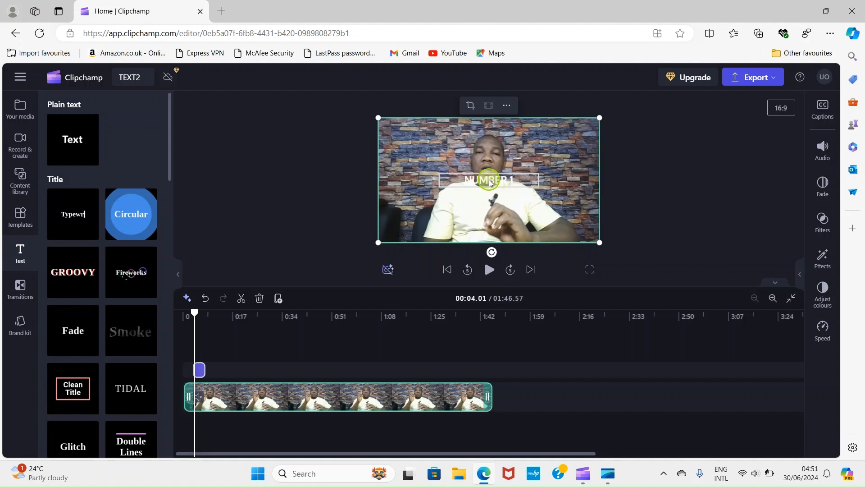
left_click(491, 181)
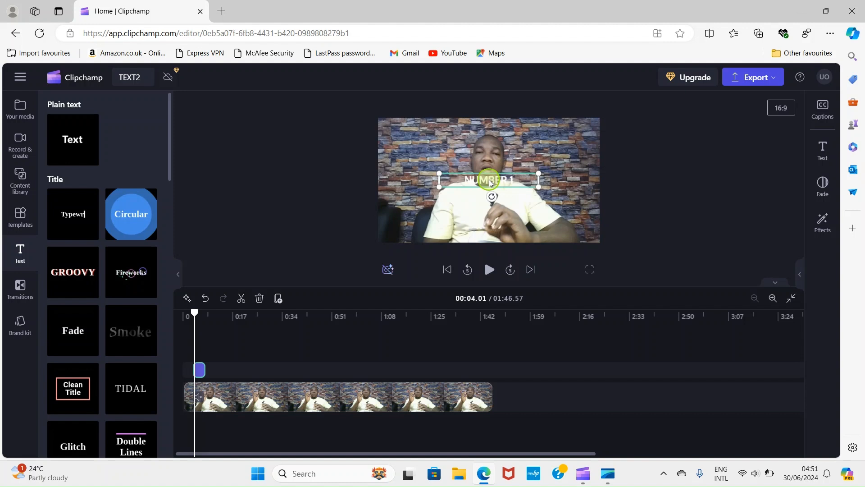
left_click(823, 153)
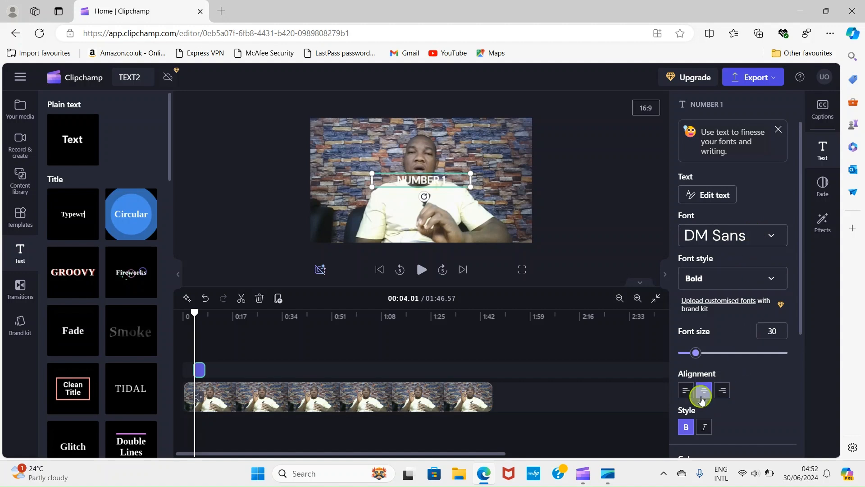
scroll(687, 414, "down", 3)
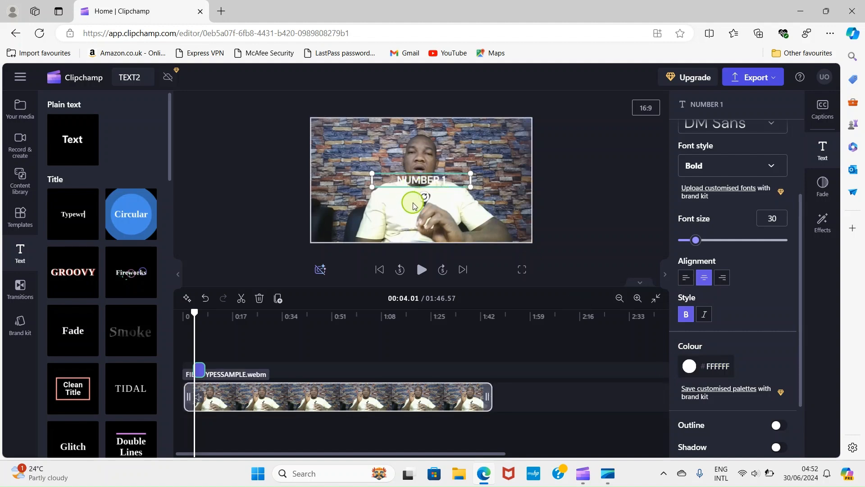
left_click(690, 365)
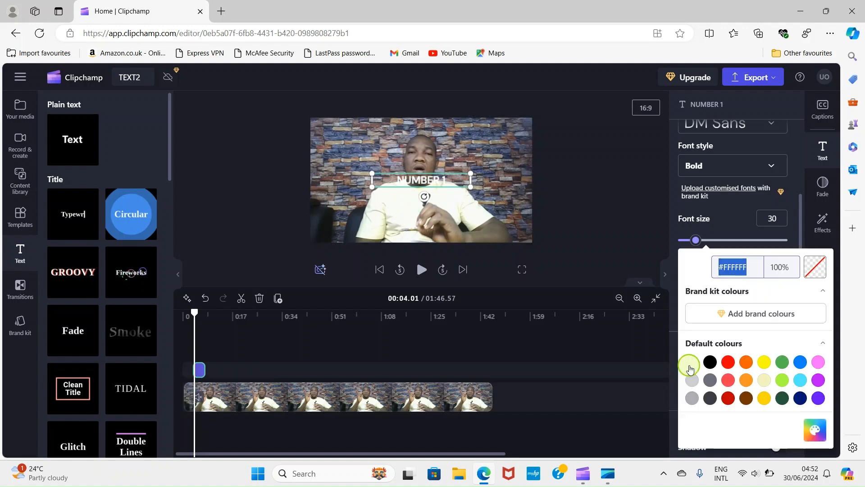
left_click(709, 364)
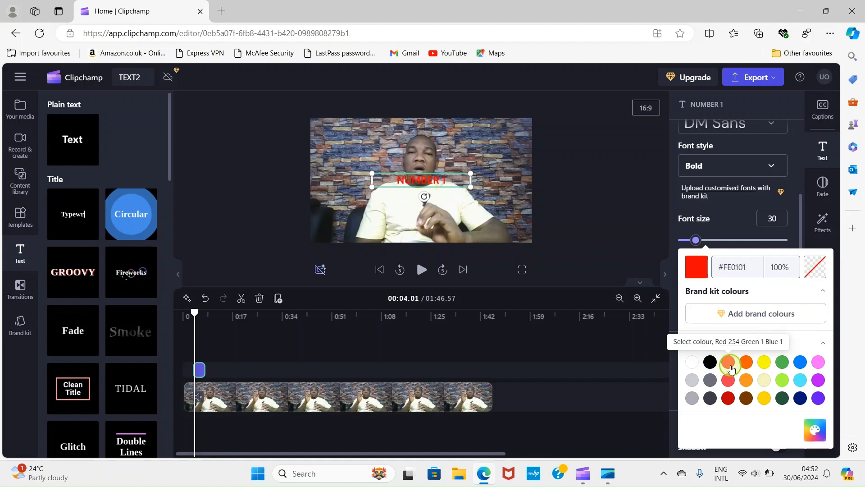
left_click(710, 362)
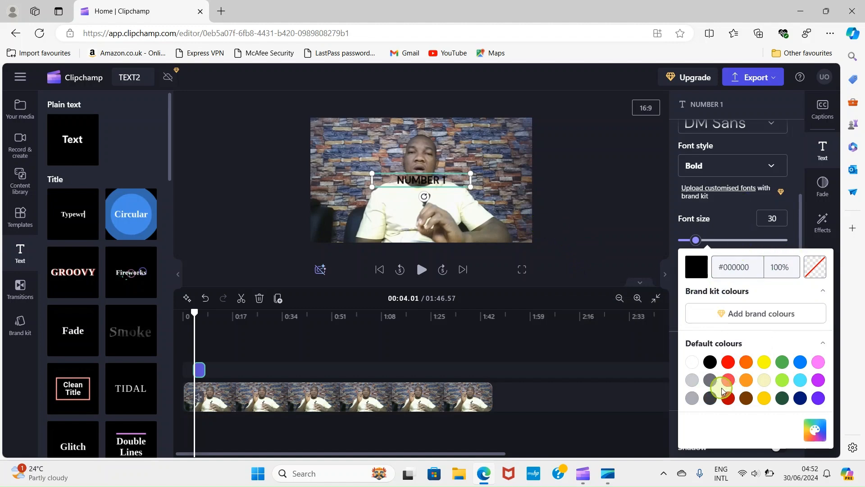
left_click(721, 217)
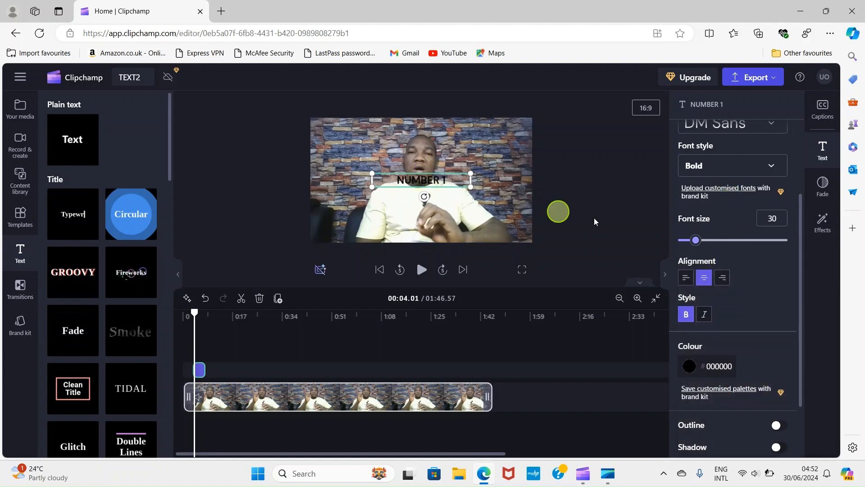
Step: Enlarge the NUMBER 1 text to font size 56 and move it down onto the speaker's chest
left_click_drag(697, 240, 719, 242)
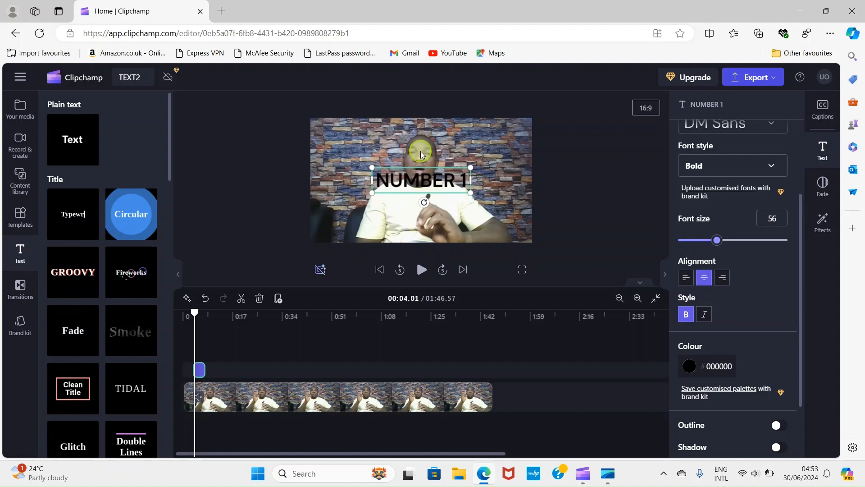
left_click(420, 175)
left_click(415, 177)
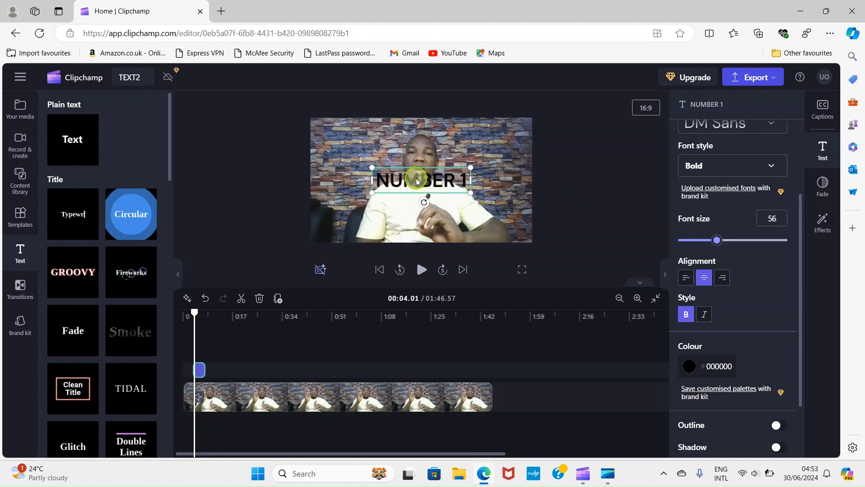
left_click_drag(416, 178, 421, 202)
left_click(361, 156)
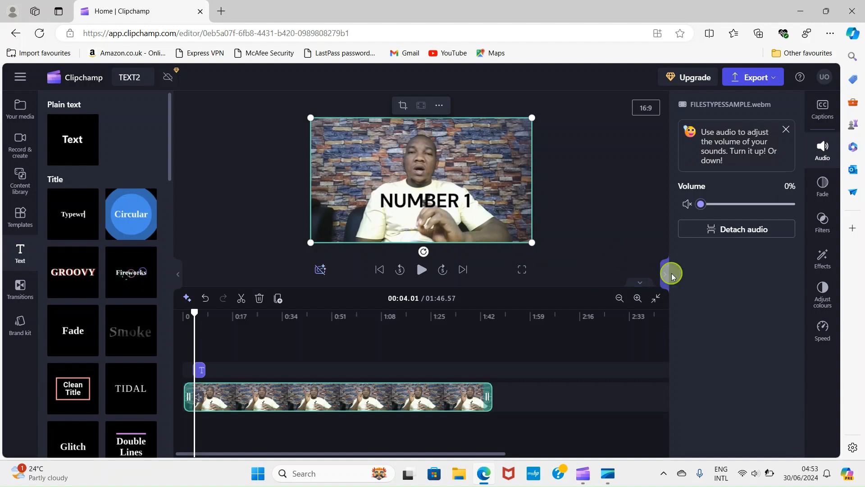
Step: Collapse the property settings and delete the NUMBER 1 text from the timeline
left_click(664, 274)
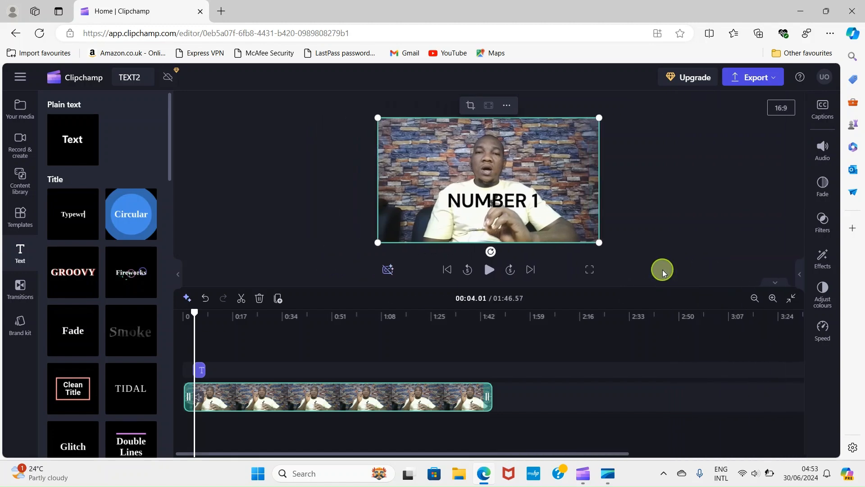
left_click(203, 372)
left_click(203, 371)
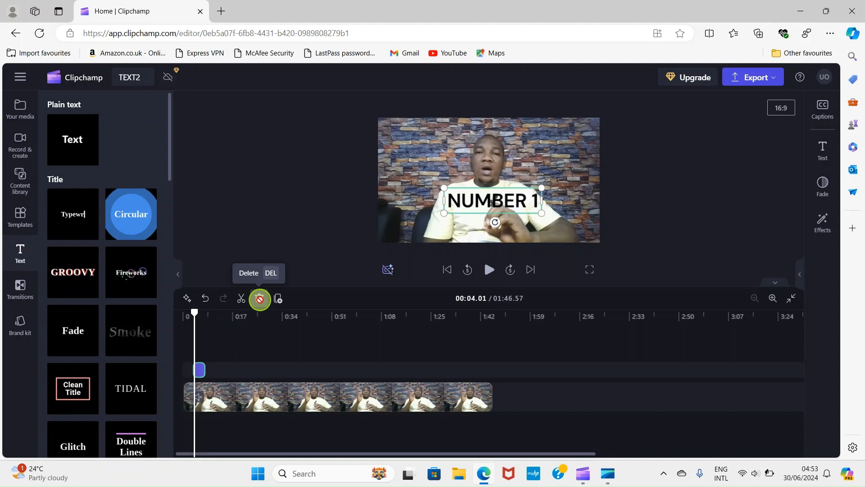
left_click(260, 299)
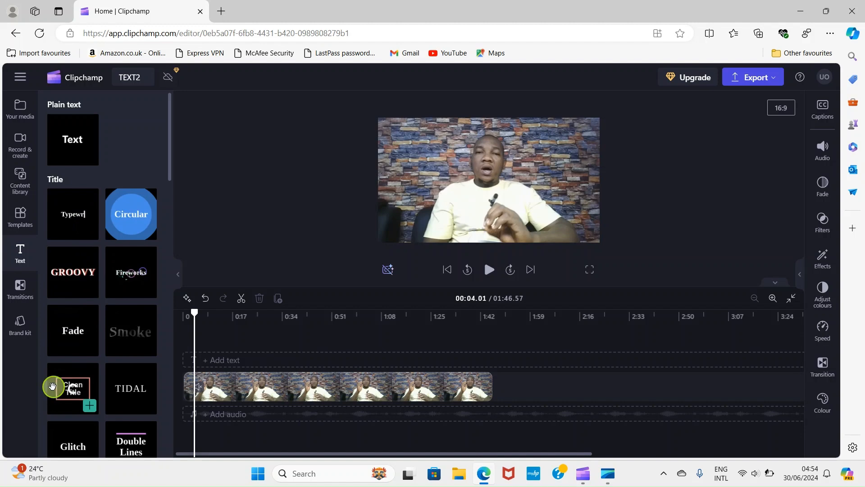
Step: Add the Typewriter title to the timeline at about 0:21 and lengthen its clip to end at about 0:33
scroll(128, 385, "down", 2)
scroll(128, 386, "down", 1)
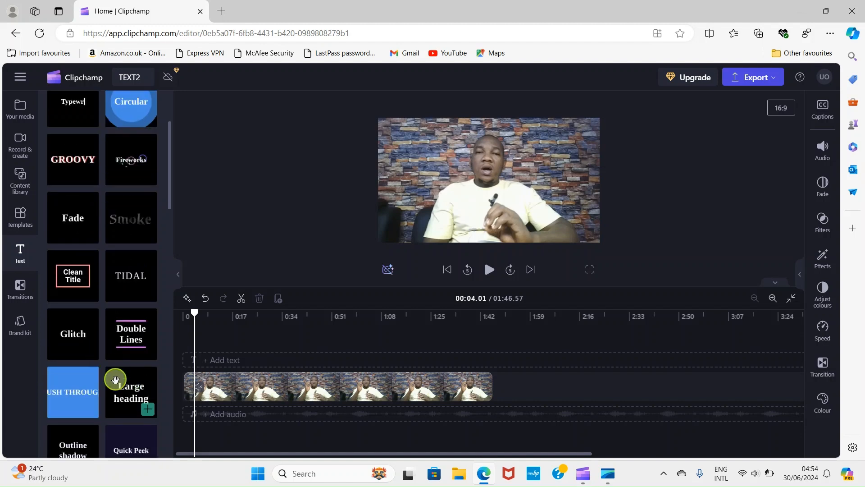
scroll(151, 270, "up", 3)
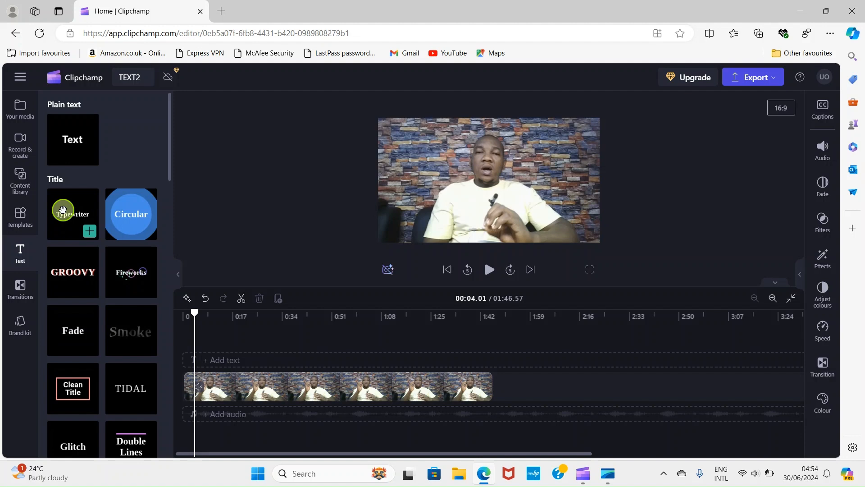
left_click_drag(63, 209, 259, 344)
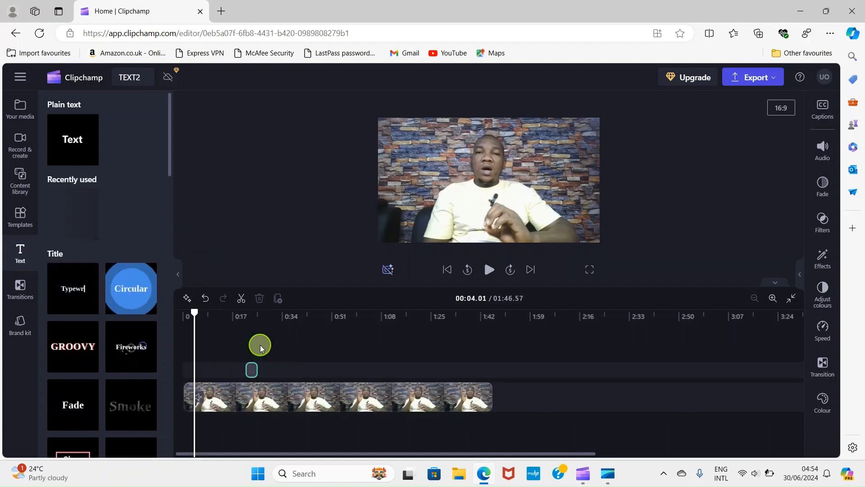
left_click(251, 319)
left_click(257, 367)
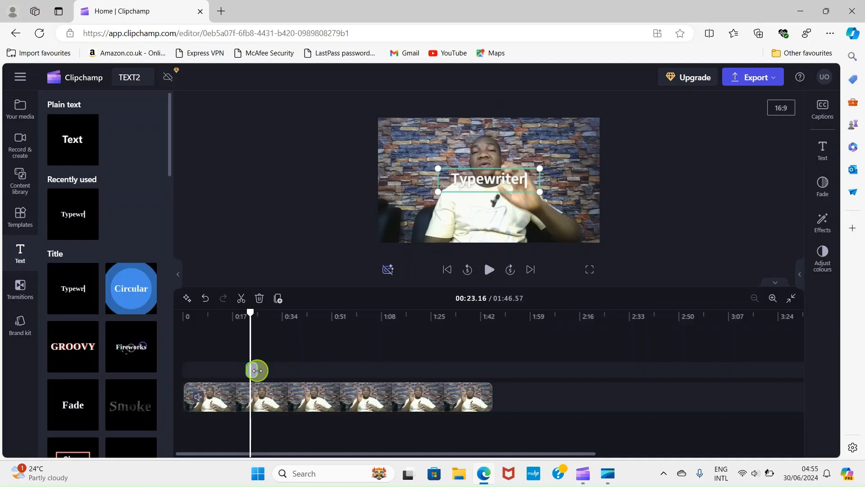
left_click_drag(258, 370, 278, 375)
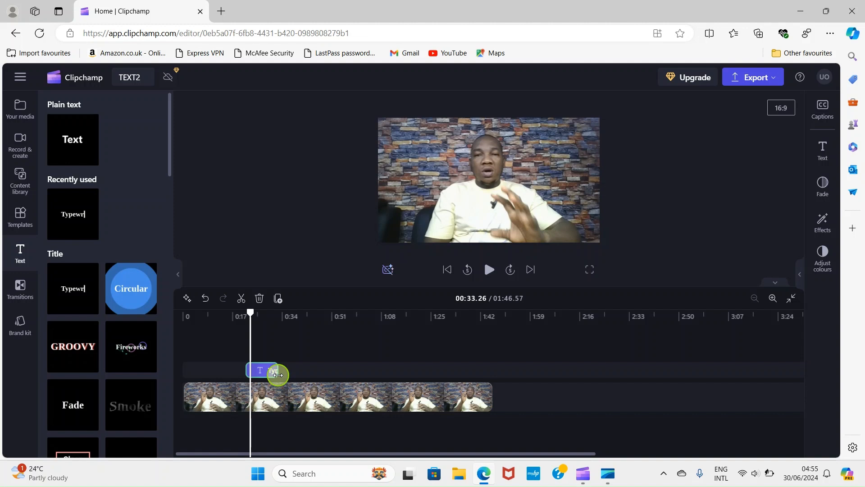
left_click(259, 370)
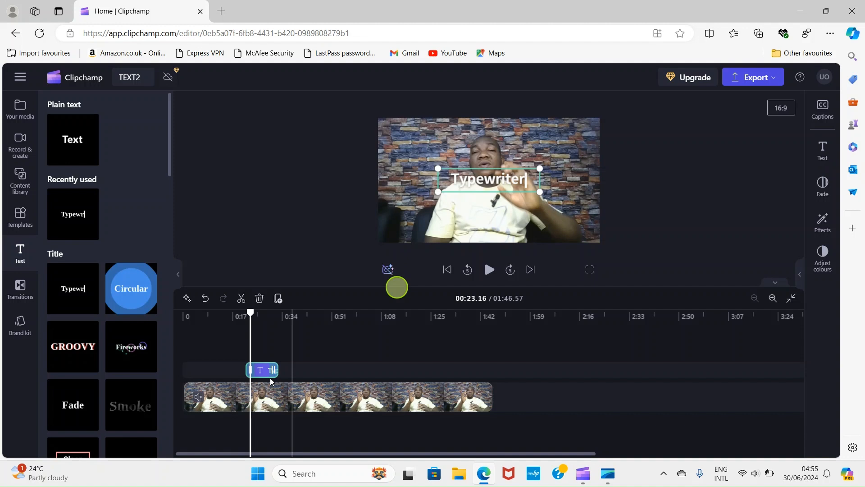
Step: Replace the placeholder wording of the Typewriter title with "KNOW IT"
left_click(831, 164)
left_click(735, 183)
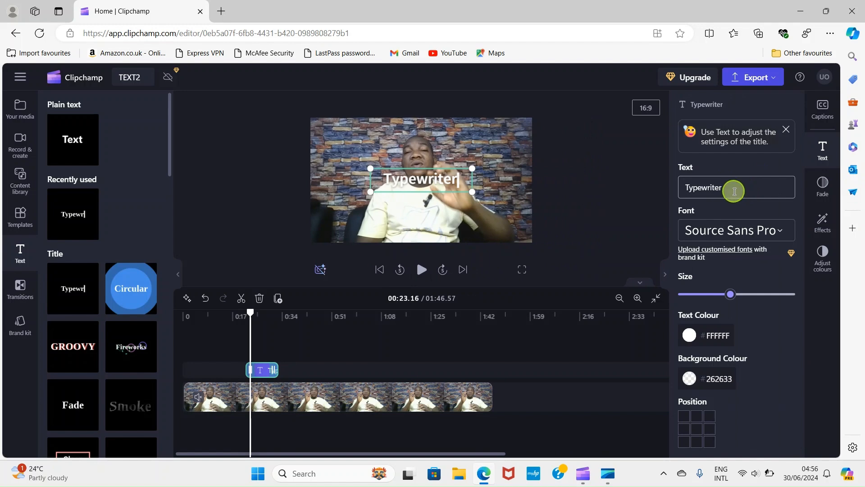
left_click(731, 192)
key("BackSpace")
key("BackSpace")
key("BackSpace")
key("BackSpace")
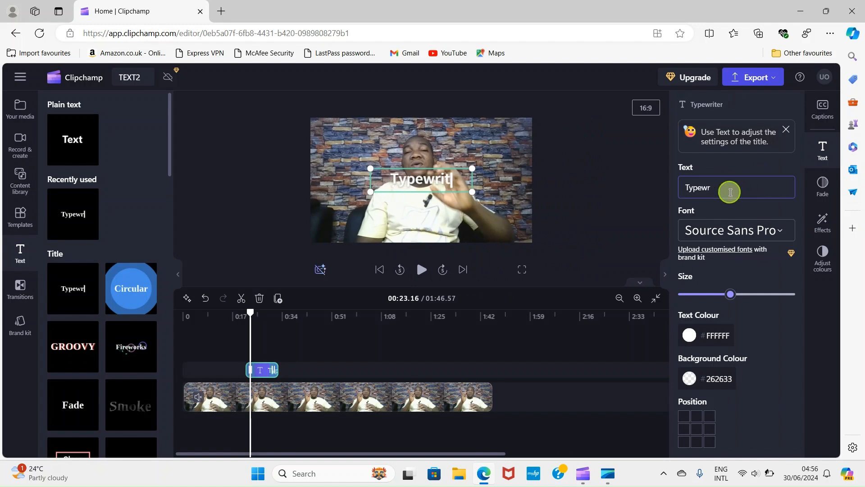
key("BackSpace")
key("BackSpace")
key("BackSpace")
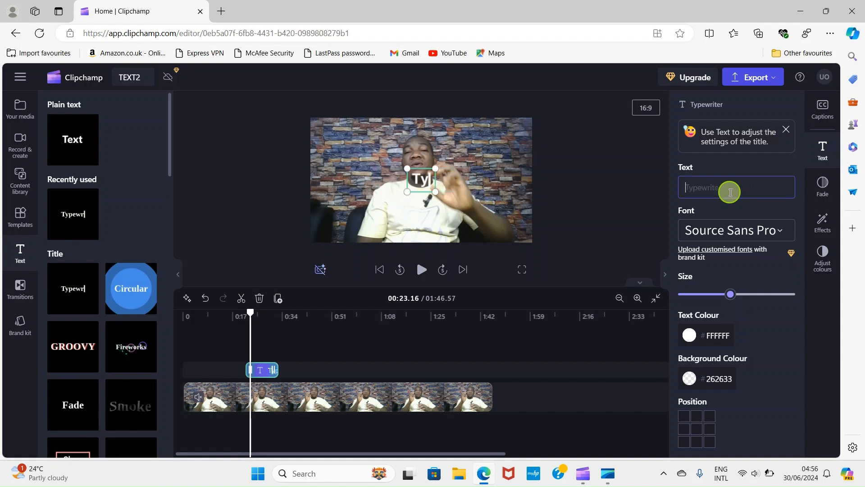
type("KNOW IT")
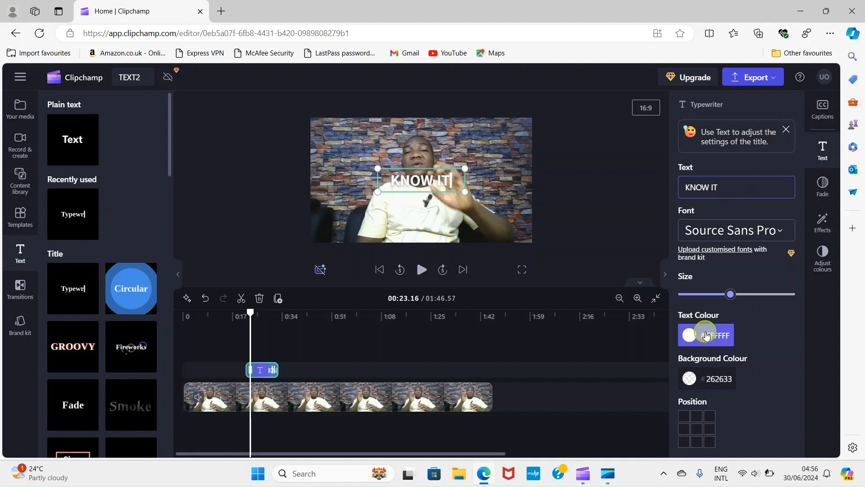
Step: Set the background colour of the KNOW IT title to black (#000000)
left_click(689, 382)
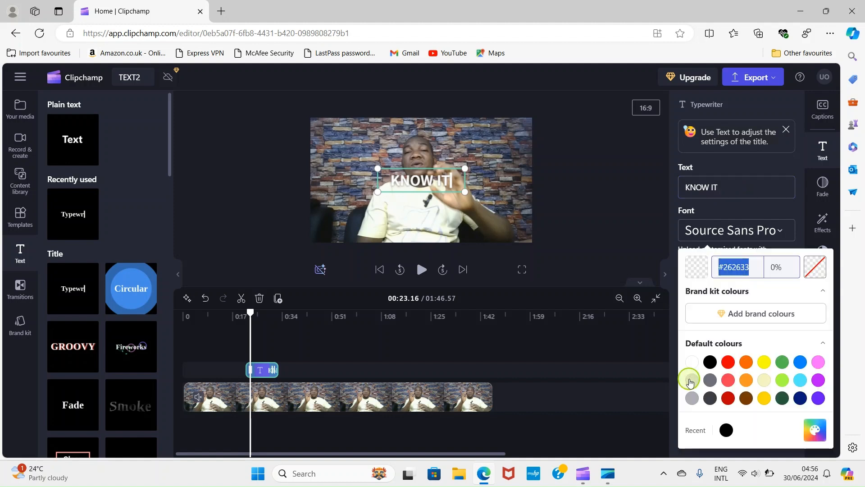
left_click(711, 364)
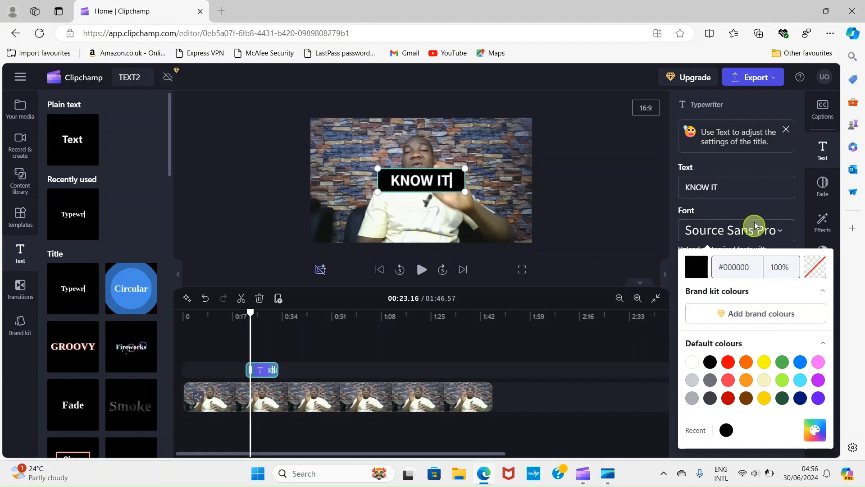
left_click(769, 210)
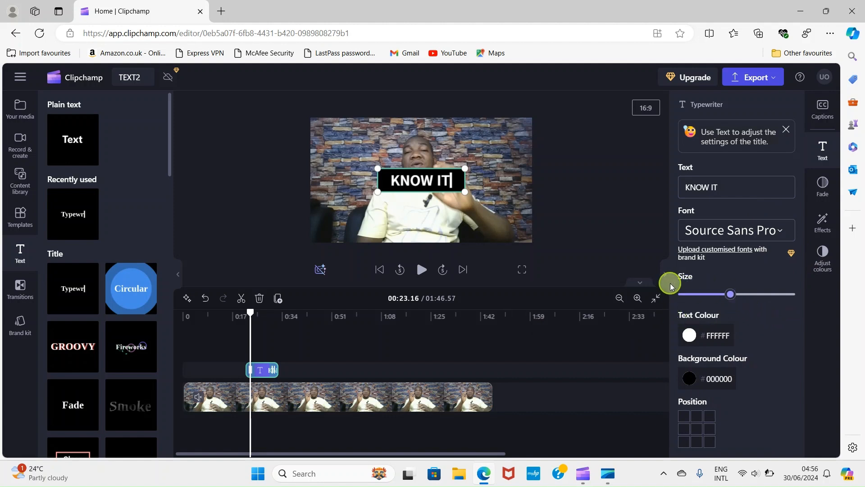
Step: Play the video from about 0:21 to preview the KNOW IT title, and pause while it is showing
left_click(244, 321)
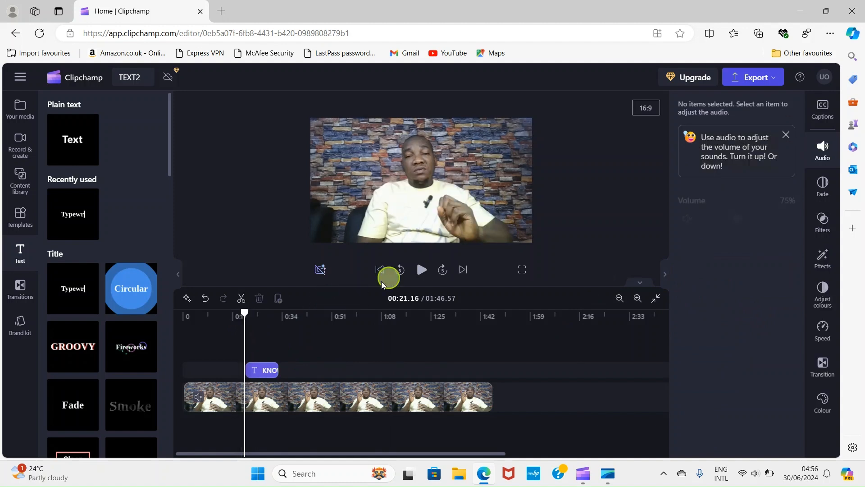
left_click(423, 270)
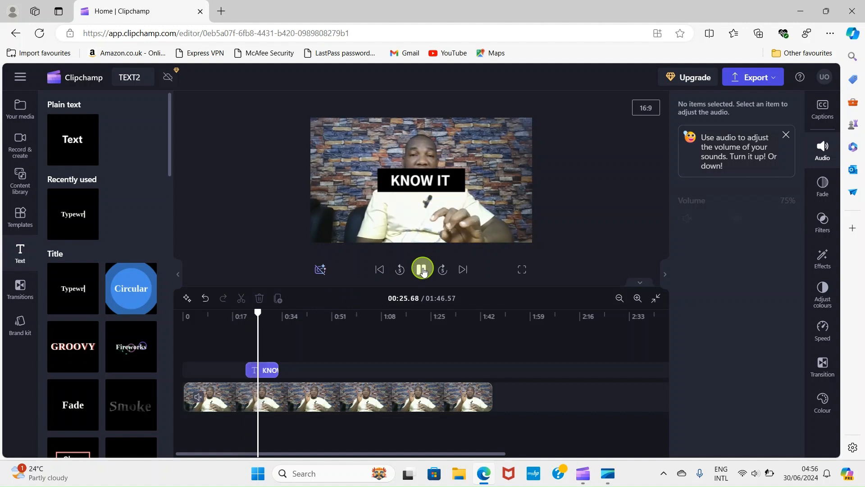
left_click(422, 270)
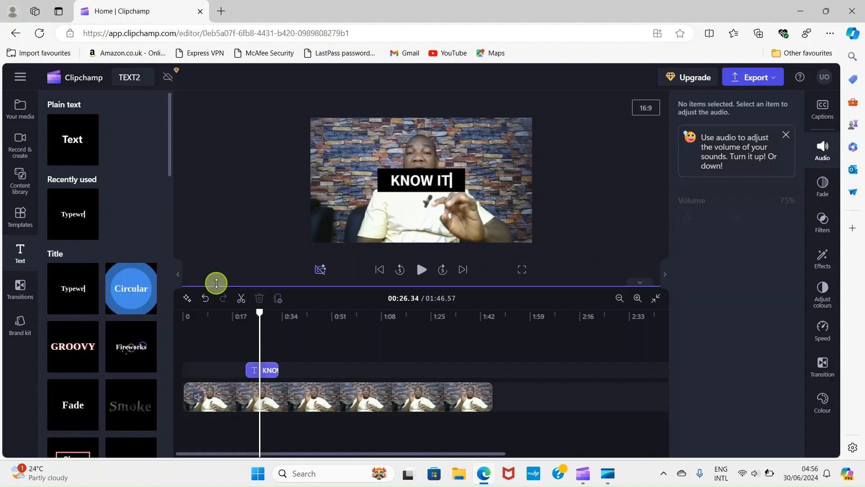
Step: Collapse the property settings and delete the KNOW IT title from the timeline
mouse_move(128, 296)
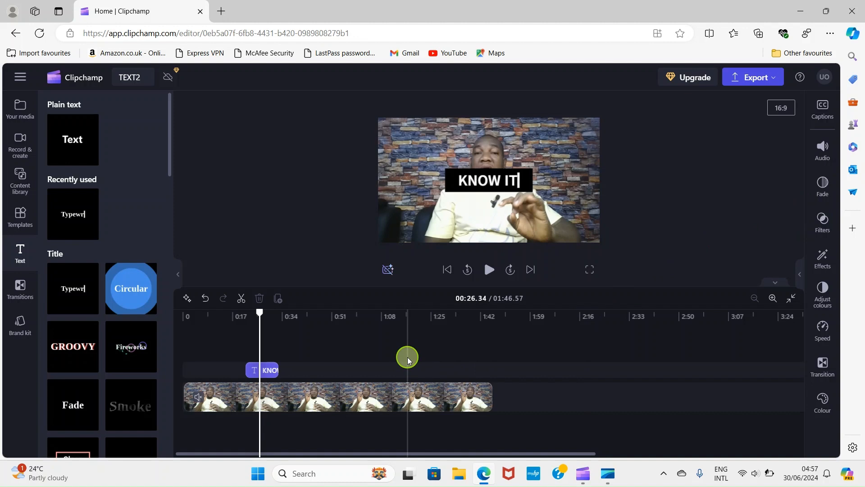
left_click(262, 369)
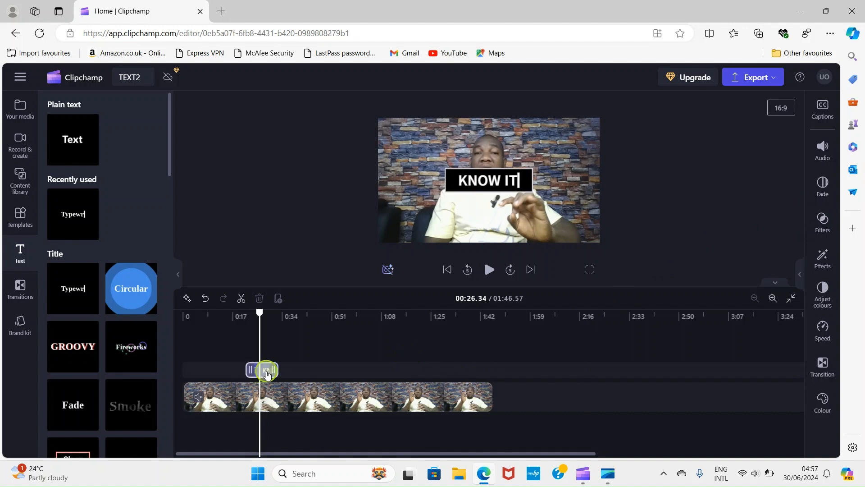
left_click(258, 299)
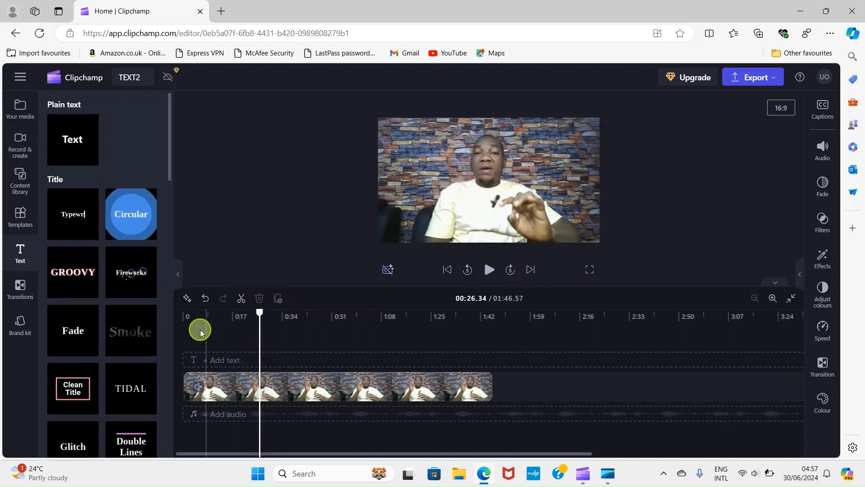
Step: Add the Circular title to the timeline at about 0:43, preview it briefly and lengthen its clip to about 0:50
mouse_move(145, 234)
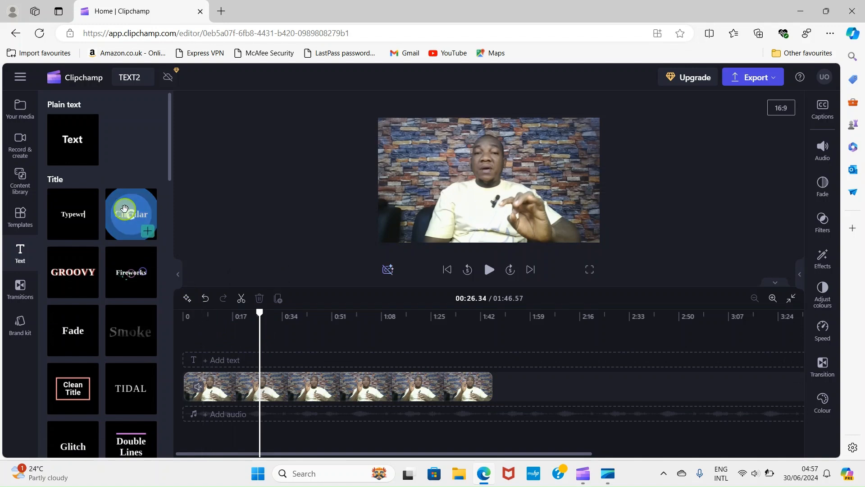
left_click_drag(126, 208, 326, 342)
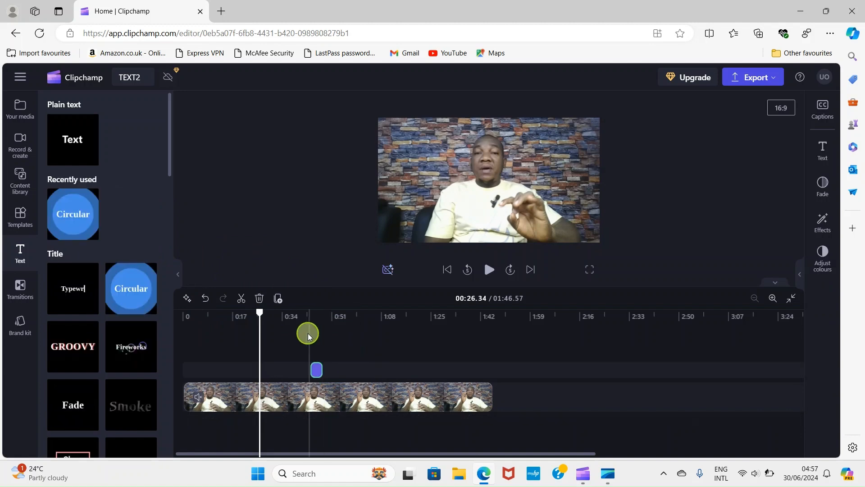
left_click(308, 335)
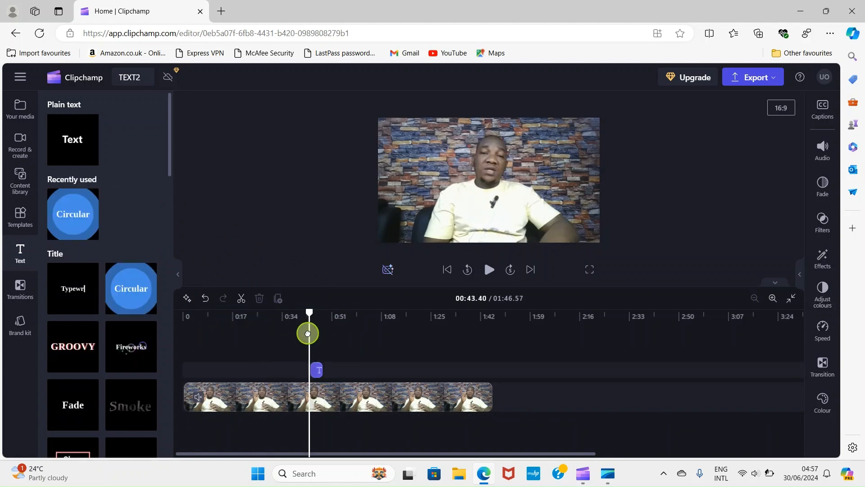
left_click(489, 269)
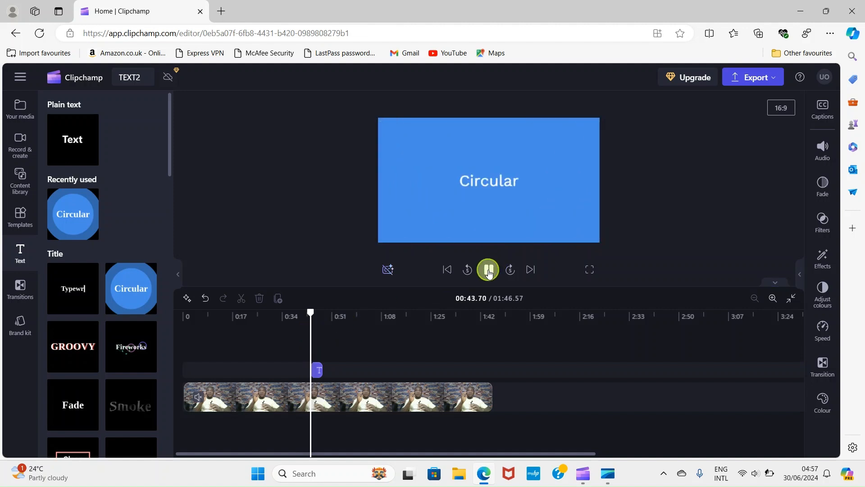
left_click(488, 270)
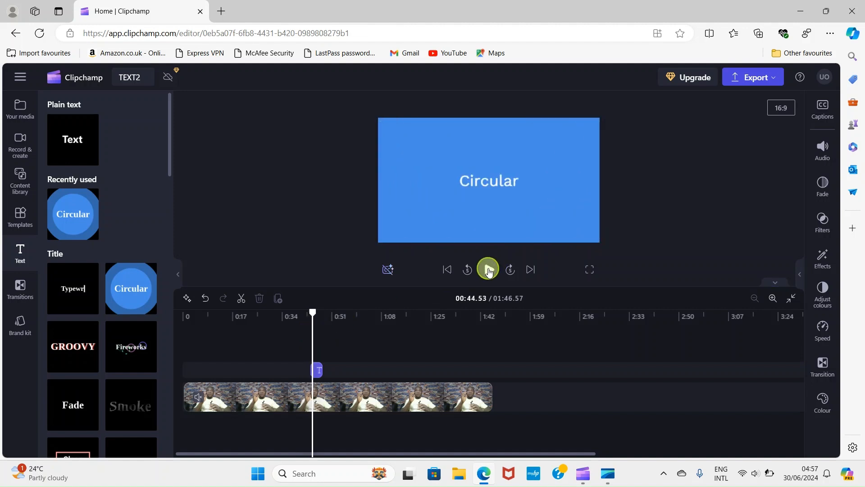
left_click(319, 369)
mouse_move(320, 365)
left_mouse_down()
mouse_move(329, 368)
mouse_move(320, 373)
left_mouse_up()
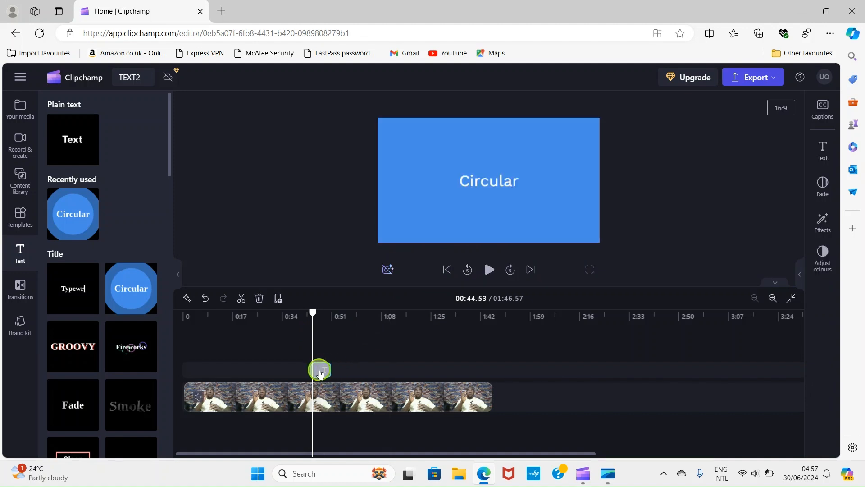
Step: Replace the placeholder wording of the Circular title with "IMPORTANT MESSAGE"
left_click(821, 151)
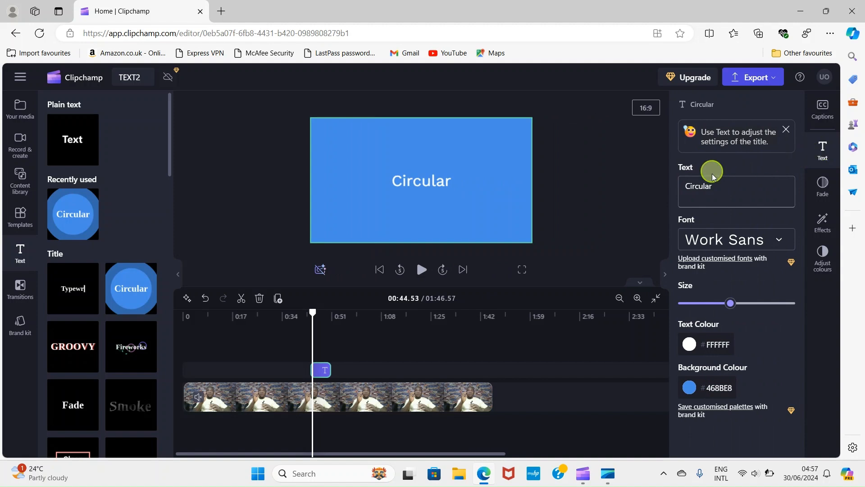
left_click(717, 185)
key("BackSpace")
key("BackSpace")
key("BackSpace")
key("BackSpace")
key("BackSpace")
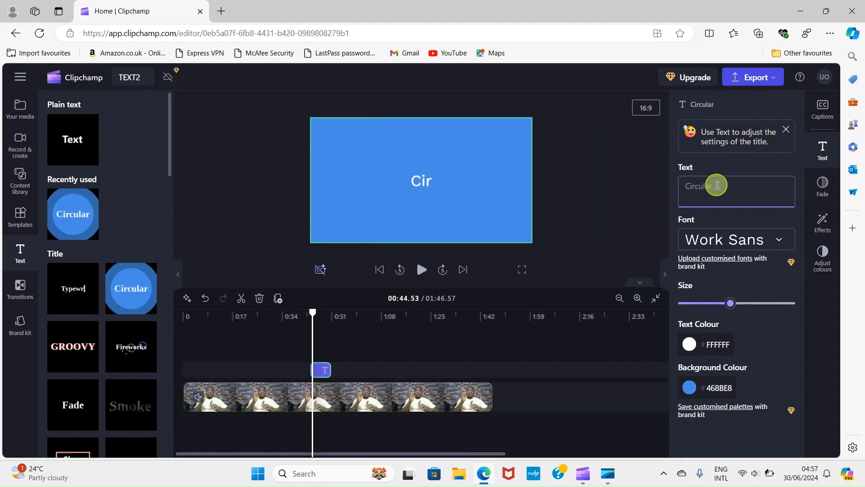
type("IMPORTANT MESSAGE")
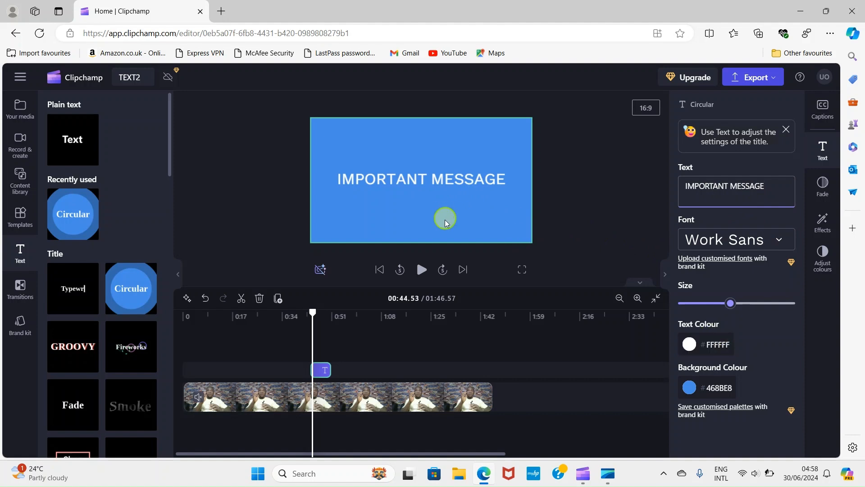
Step: Try yellow as the IMPORTANT MESSAGE title's background colour, and settle on dark blue (#001977)
left_click(712, 398)
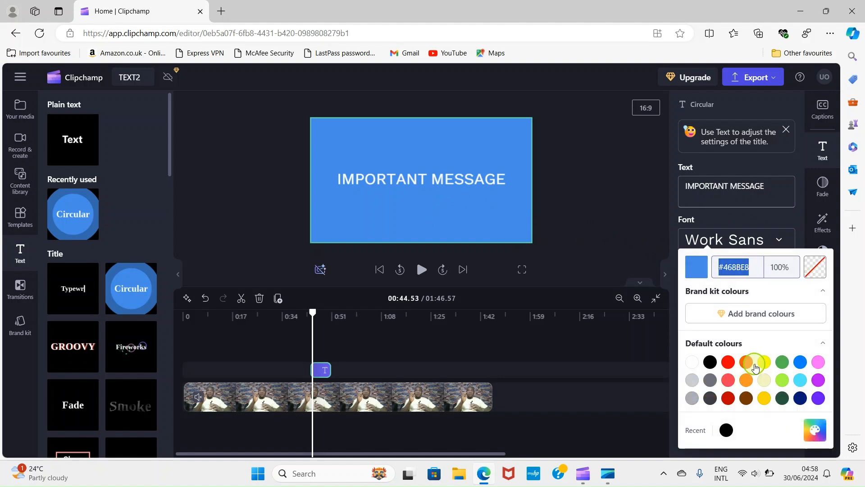
left_click(764, 362)
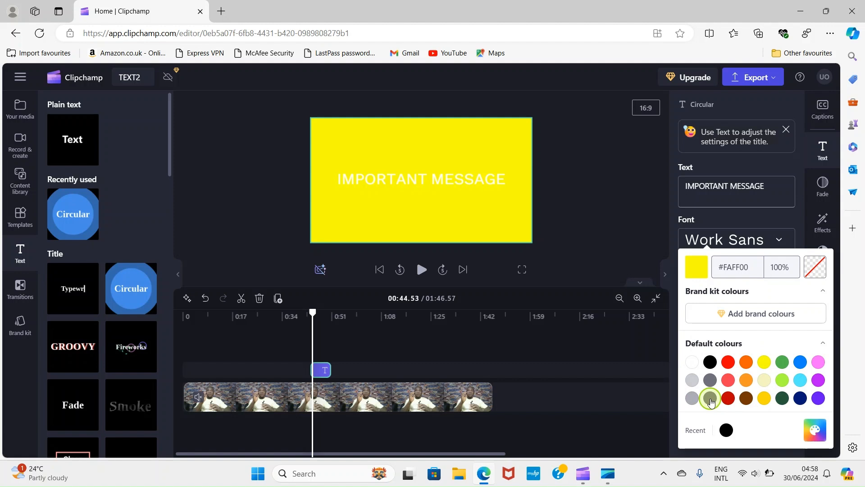
left_click(801, 399)
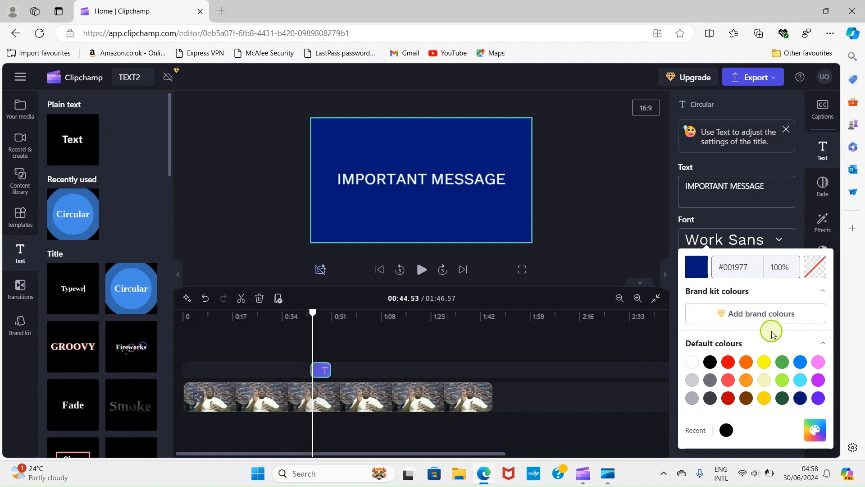
left_click(666, 278)
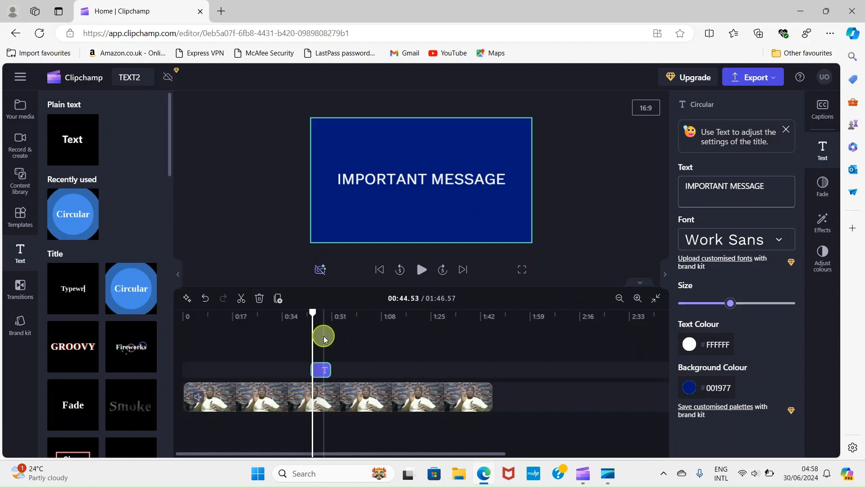
Step: Collapse the property settings and play the video from about 0:42 to preview the IMPORTANT MESSAGE title
left_click(661, 273)
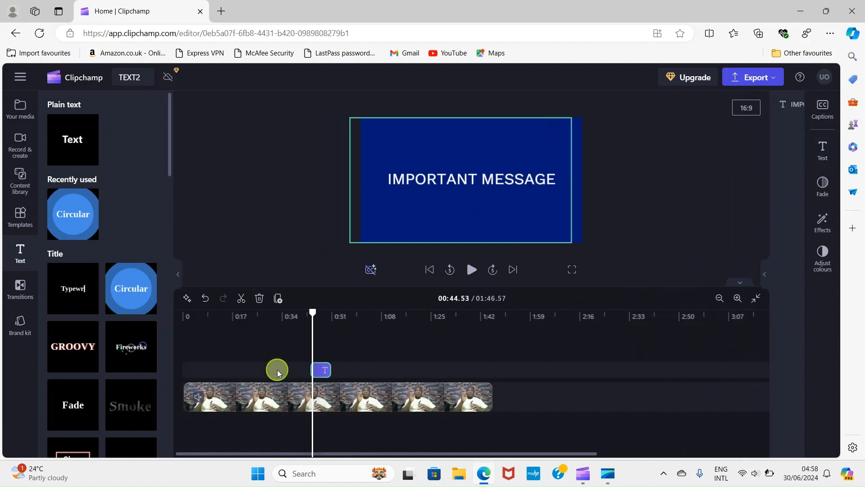
left_click(305, 331)
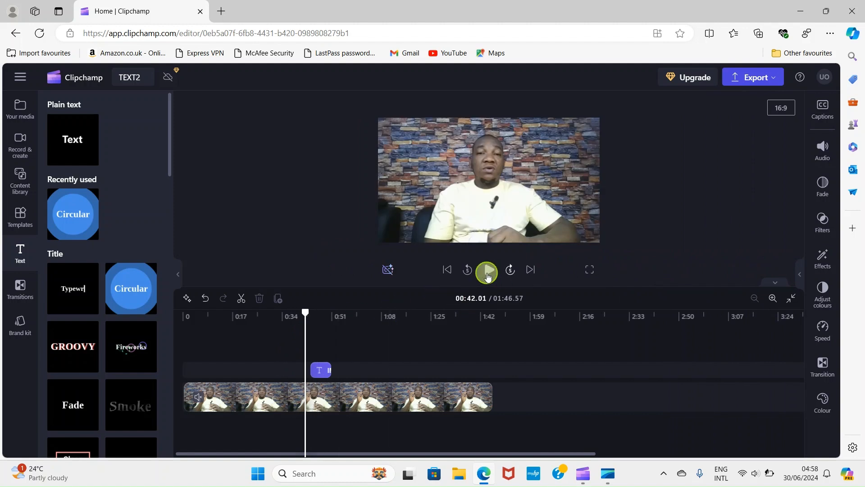
left_click(488, 271)
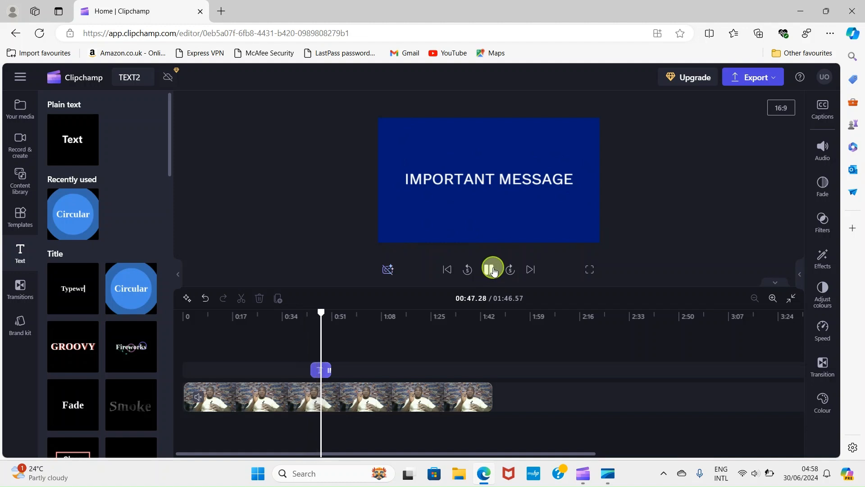
Step: Pause the preview and shorten the IMPORTANT MESSAGE title clip so it ends at about 0:48
left_click(493, 269)
left_click(318, 373)
left_click(330, 369)
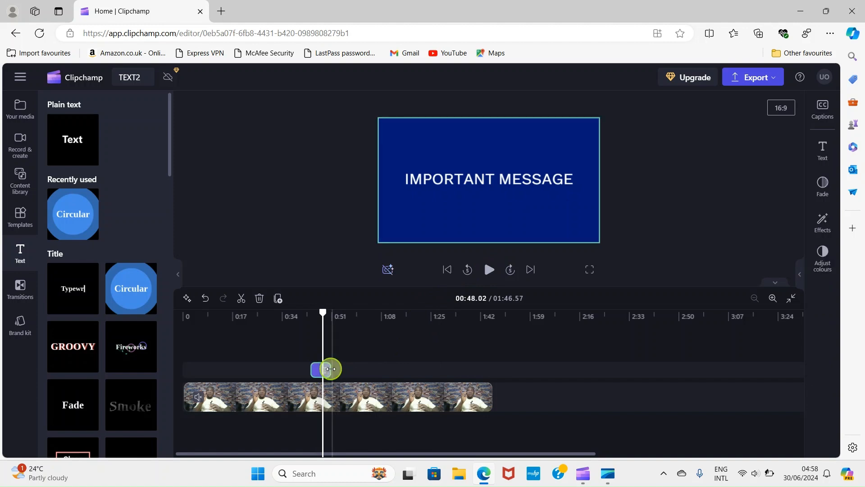
left_click_drag(330, 368, 322, 368)
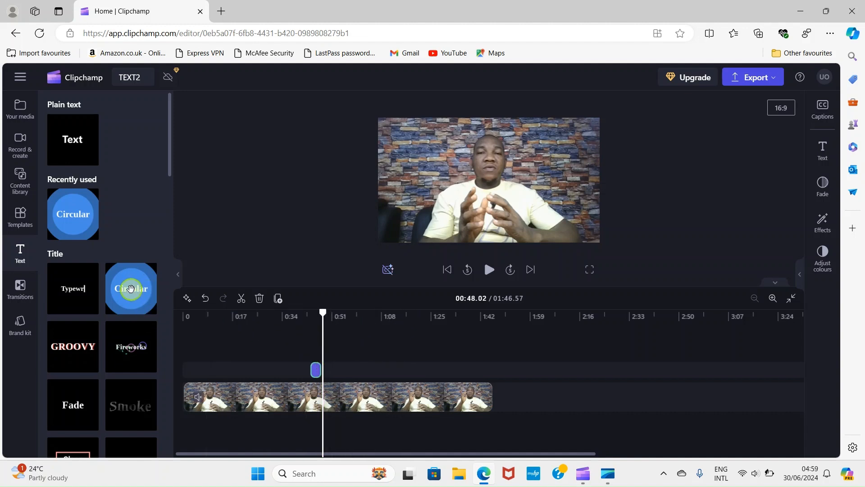
Step: Browse further title styles and delete the IMPORTANT MESSAGE title clip from the timeline
scroll(101, 368, "down", 2)
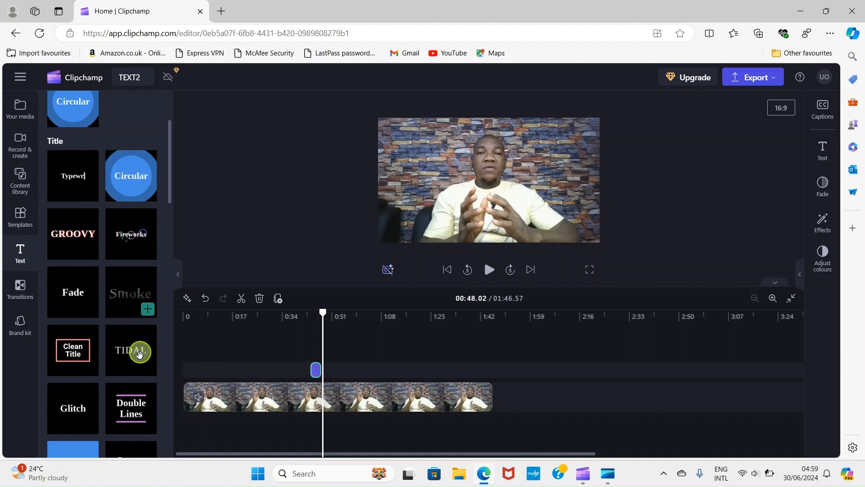
scroll(111, 295, "down", 2)
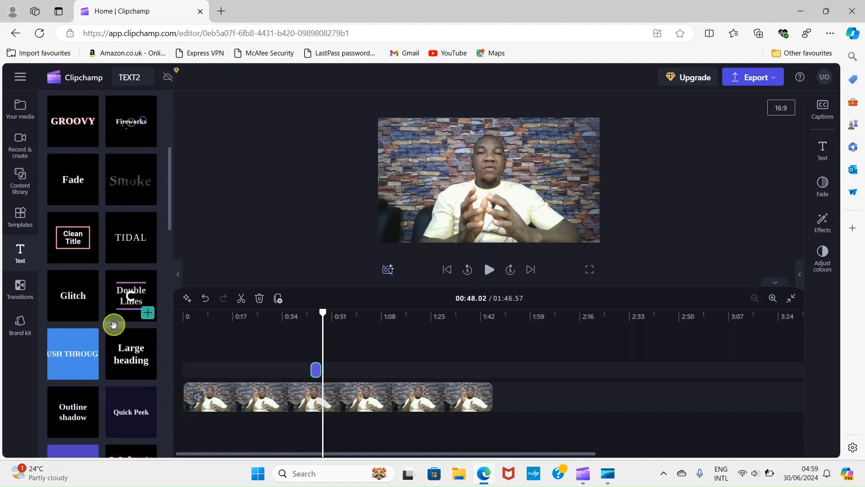
left_click_drag(130, 342, 316, 373)
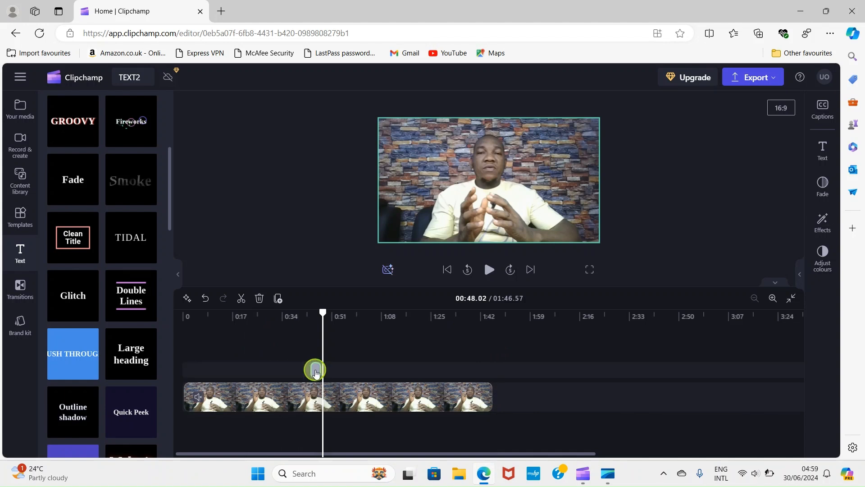
left_click_drag(316, 373, 315, 371)
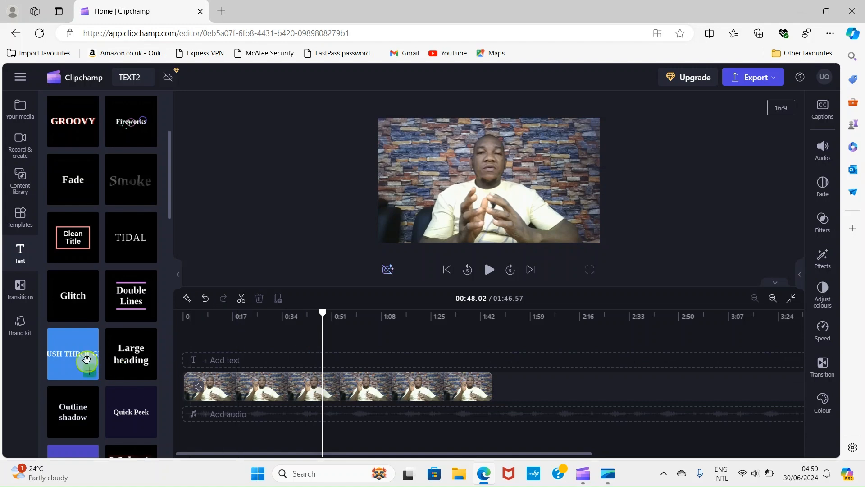
Step: Add the Large heading title to the timeline at about 0:58 and show the frame at about 0:59
scroll(86, 360, "down", 1)
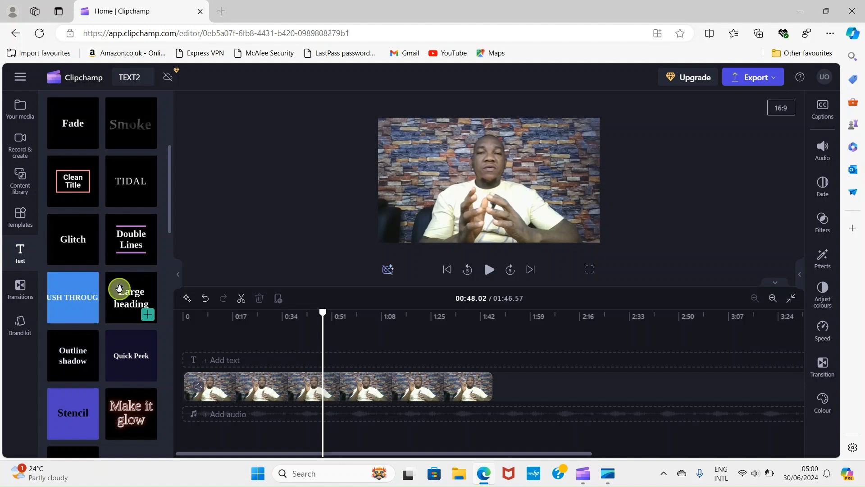
left_click_drag(119, 288, 352, 351)
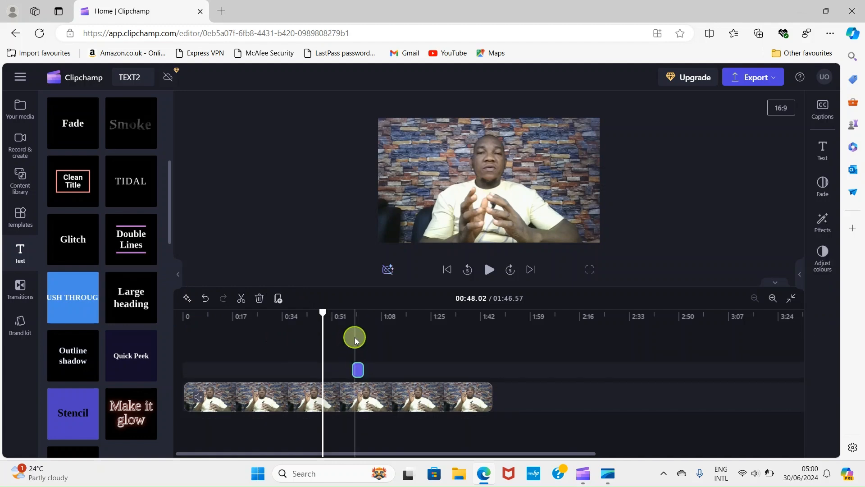
left_click(352, 337)
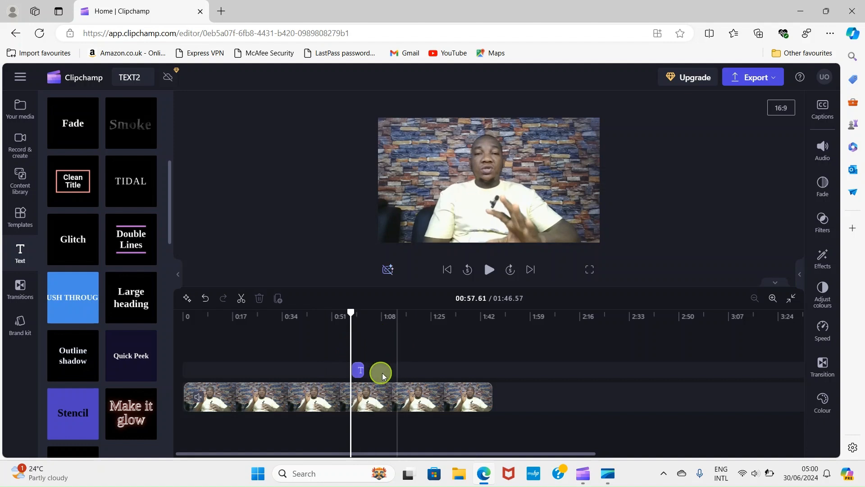
left_click(357, 354)
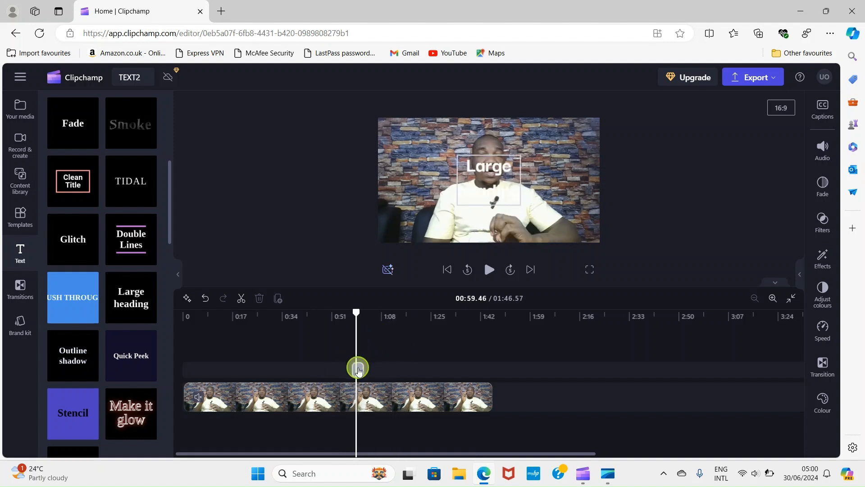
Step: Replace the placeholder wording of the Large heading title with "WORK HARD" on two lines
left_click(358, 370)
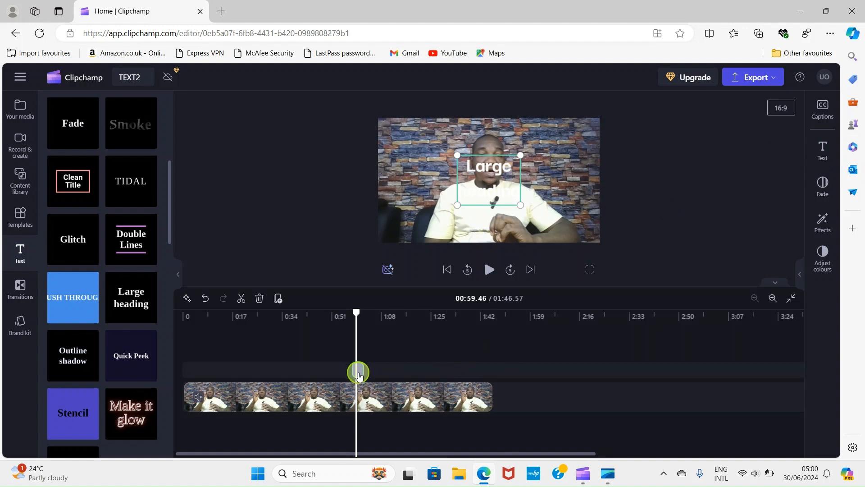
left_click(478, 173)
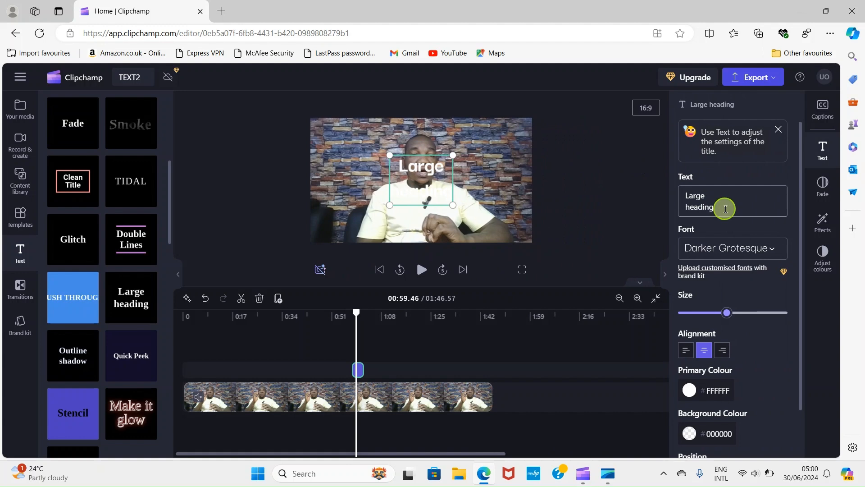
left_click(709, 200)
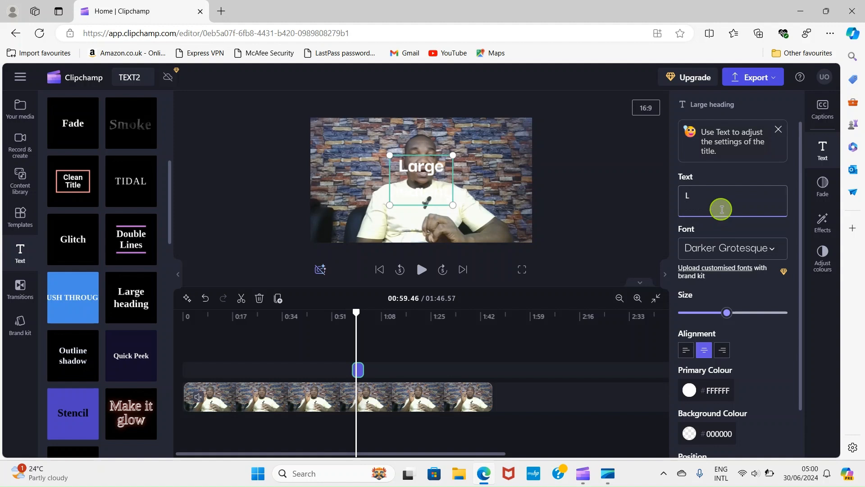
type("WORK")
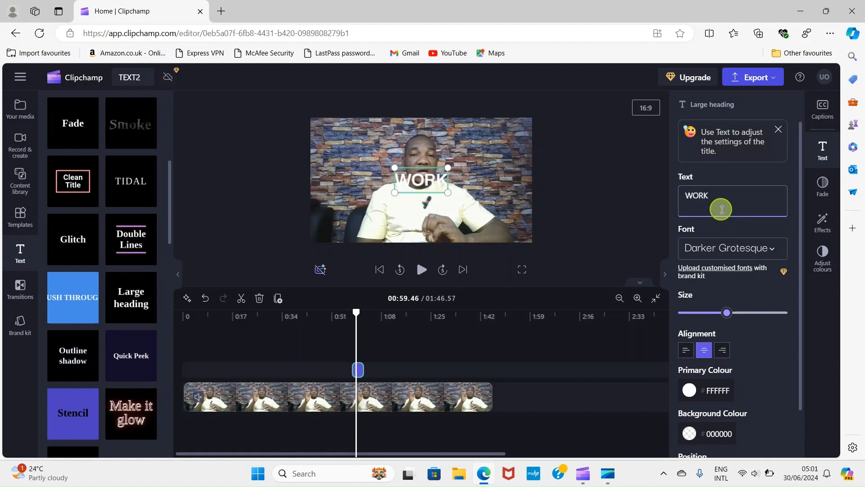
key("Return")
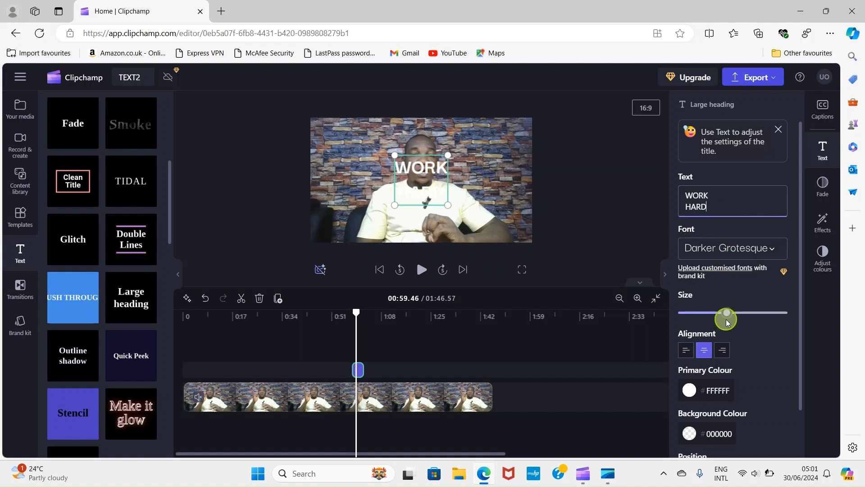
Step: Enlarge the WORK HARD title slightly and give it a solid black (#000000) background
left_click_drag(727, 319, 738, 317)
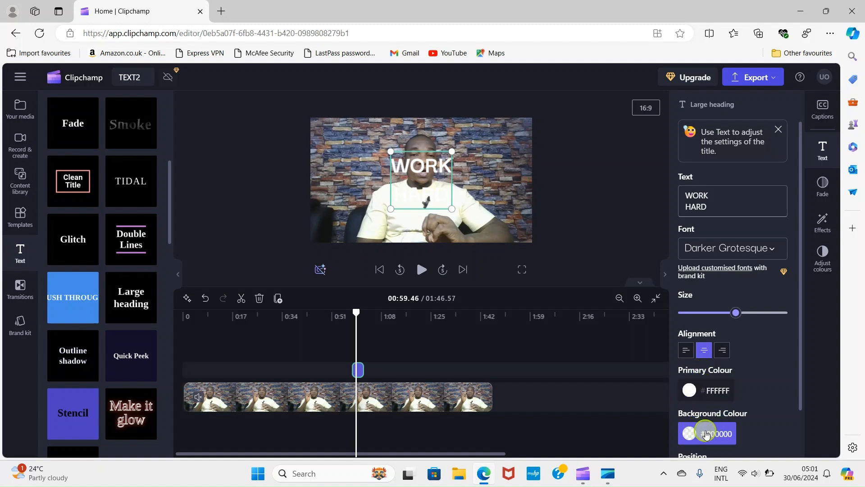
scroll(744, 430, "down", 1)
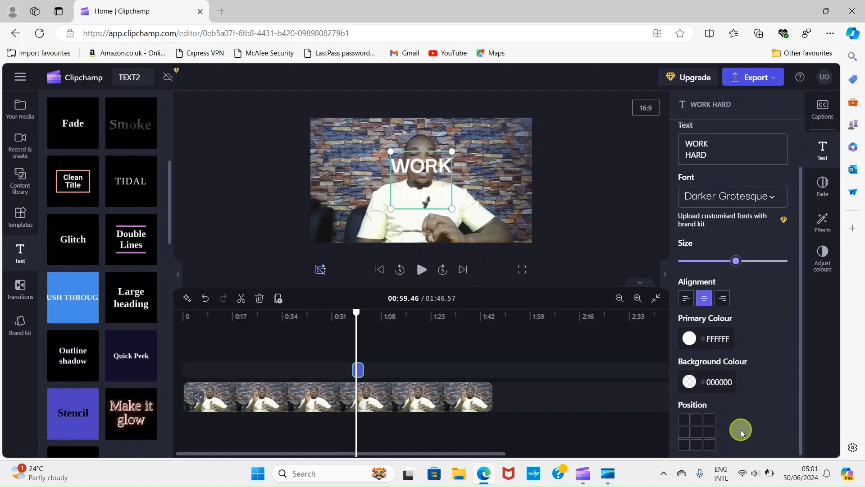
left_click(694, 384)
left_click(710, 362)
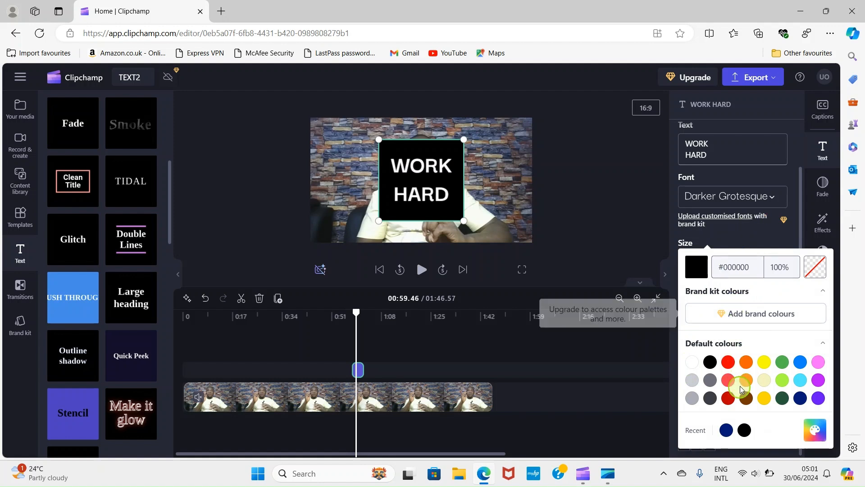
left_click(747, 233)
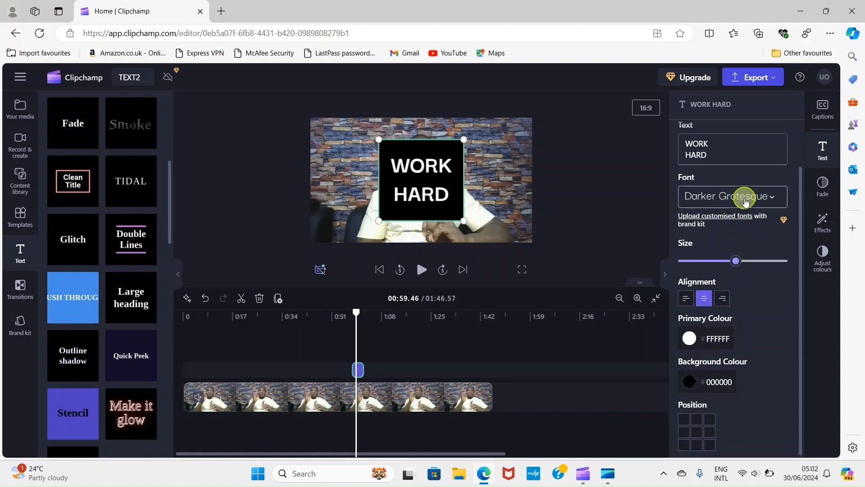
Step: Collapse the property settings and place the WORK HARD title, slightly reduced, at the lower centre of the video frame
scroll(744, 198, "up", 1)
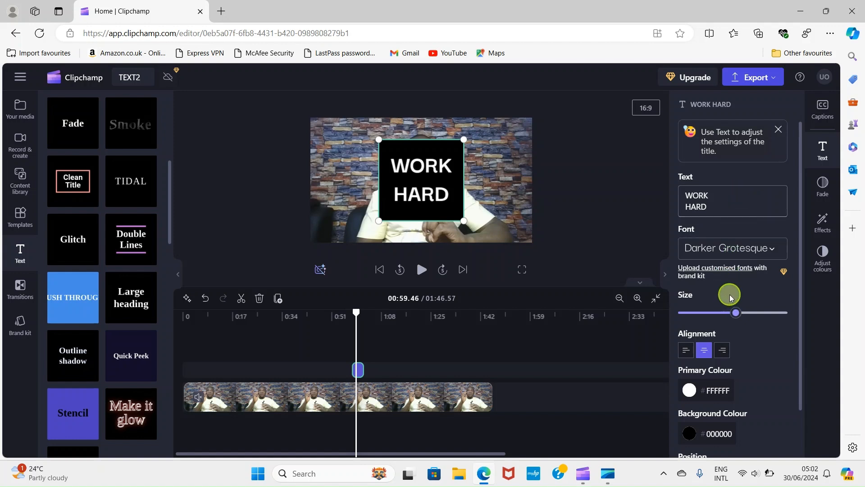
scroll(730, 294, "down", 1)
scroll(761, 396, "up", 1)
scroll(766, 388, "down", 2)
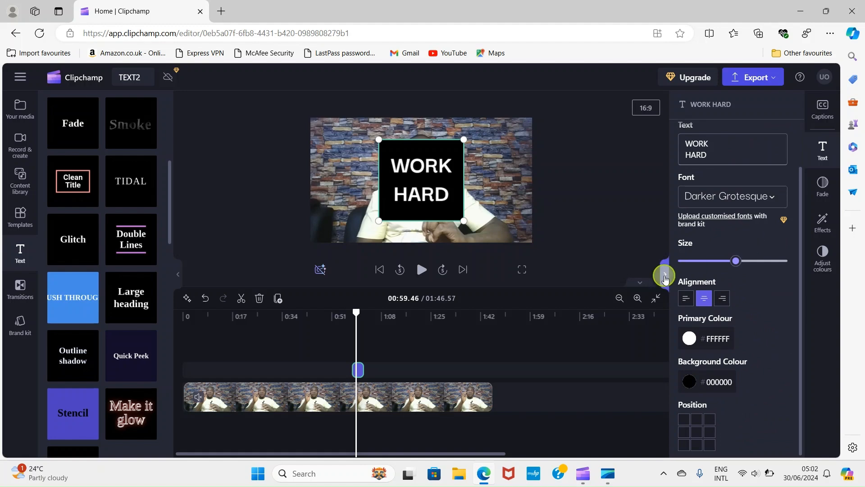
left_click(665, 276)
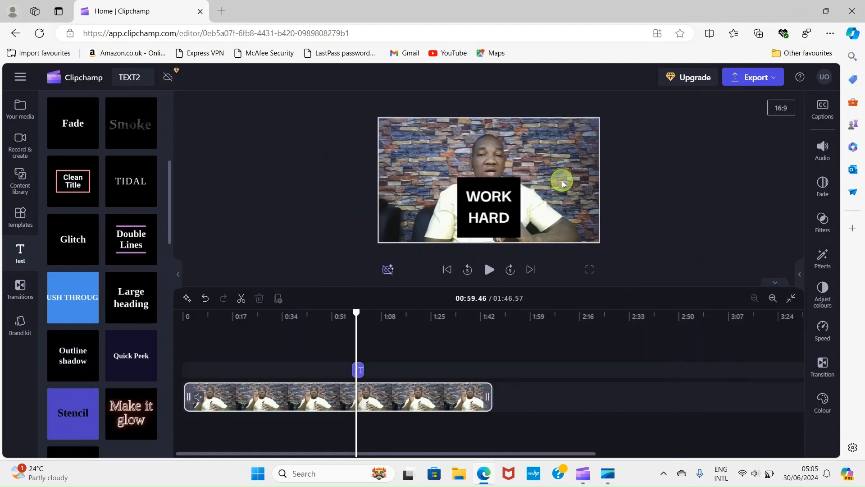
left_click(681, 198)
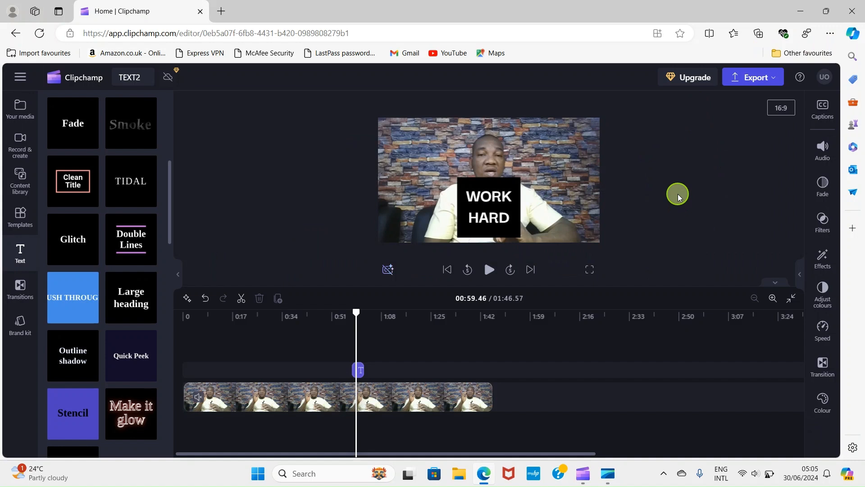